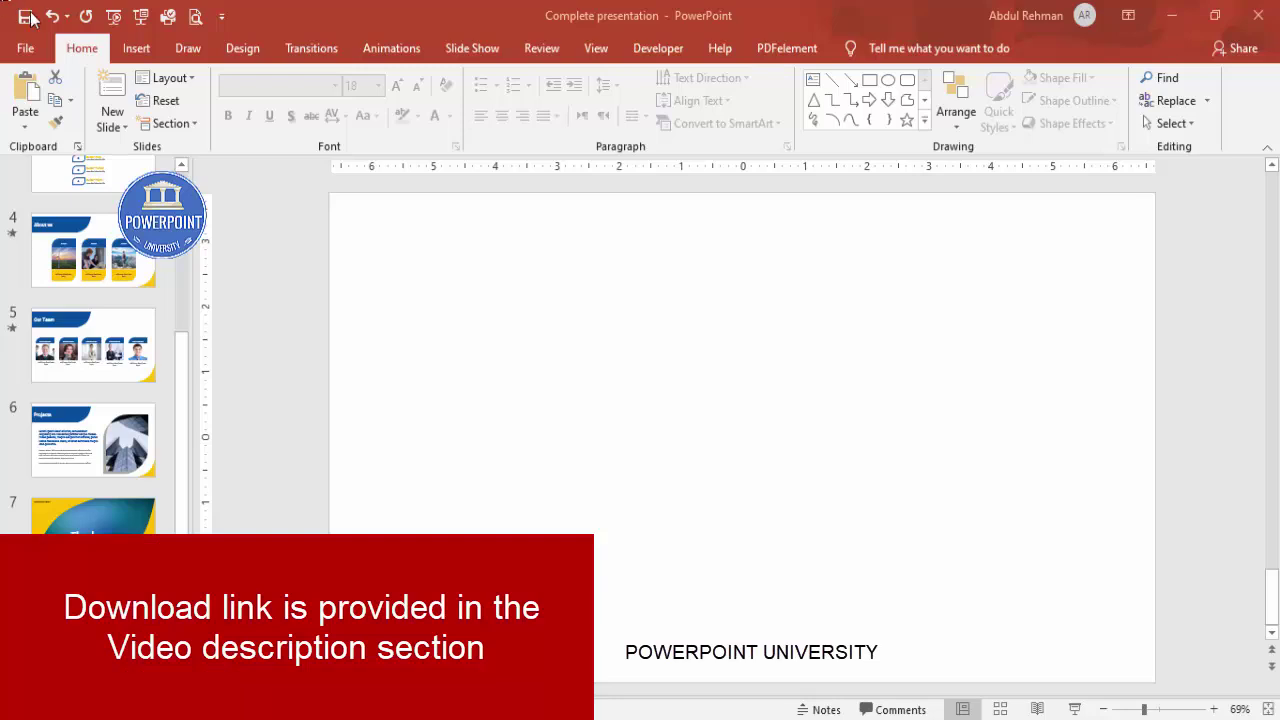
Switch to the Insert ribbon on the blank POWERPOINT UNIVERSITY slide
left_click(136, 48)
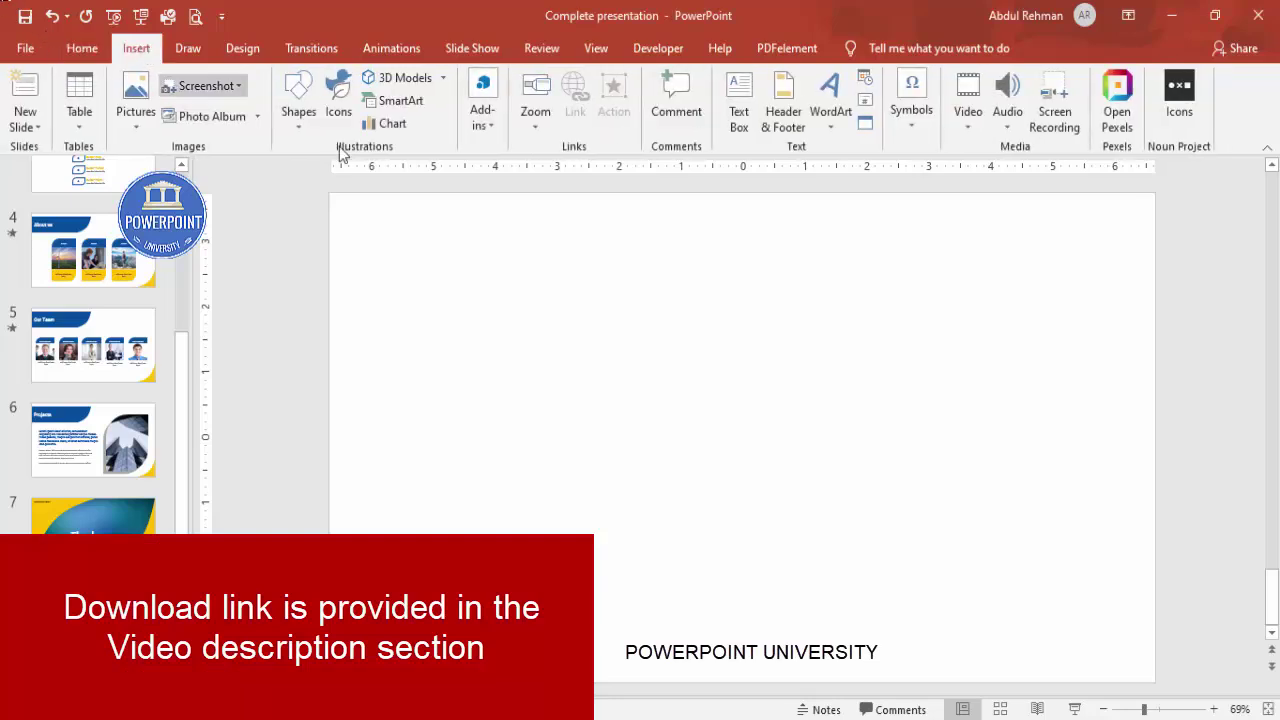
Draw a right triangle across the slide's left half
left_click(297, 110)
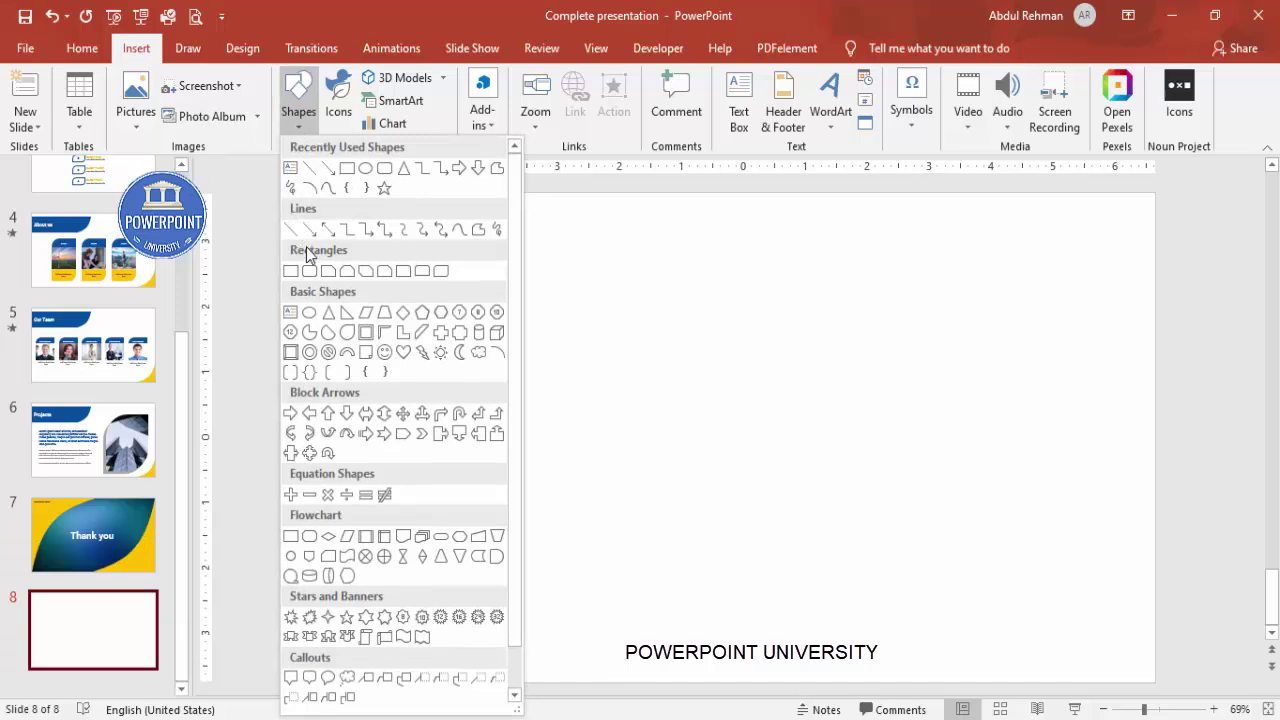
left_click(346, 318)
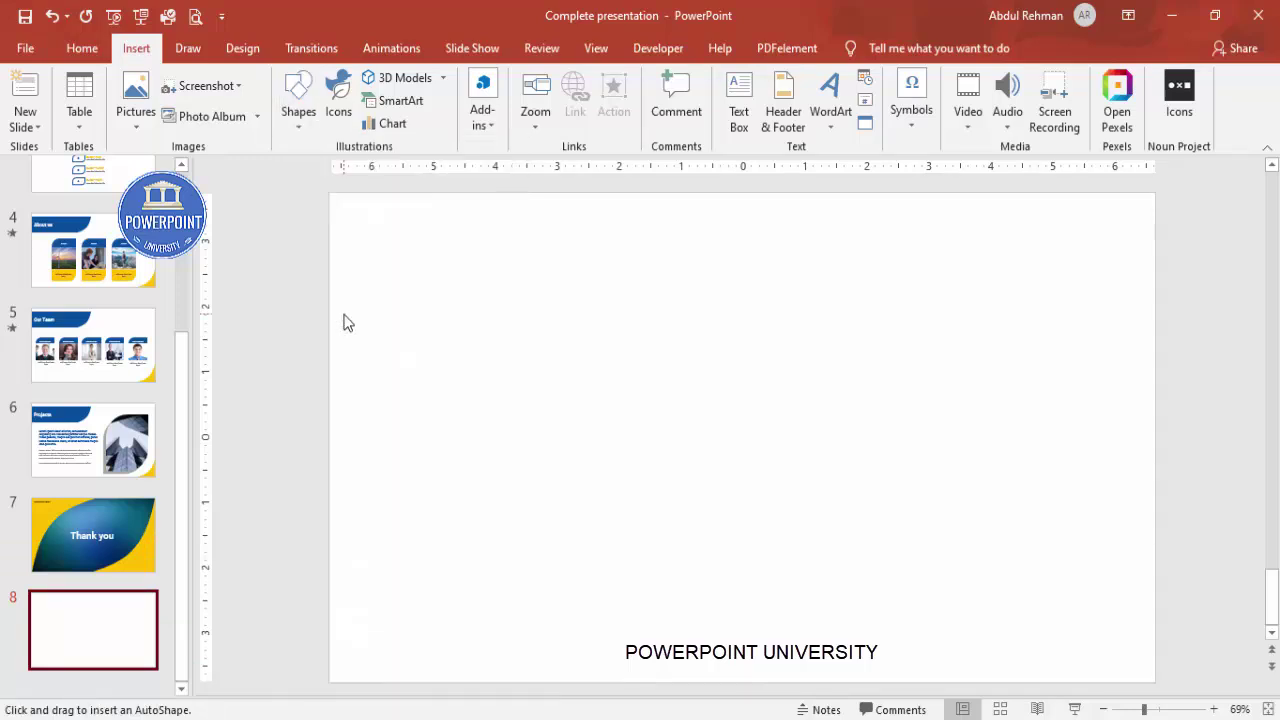
mouse_move(641, 681)
left_mouse_down()
mouse_move(363, 491)
mouse_move(329, 193)
left_mouse_up()
Remove the triangle's outline and fill it dark blue
left_click(480, 108)
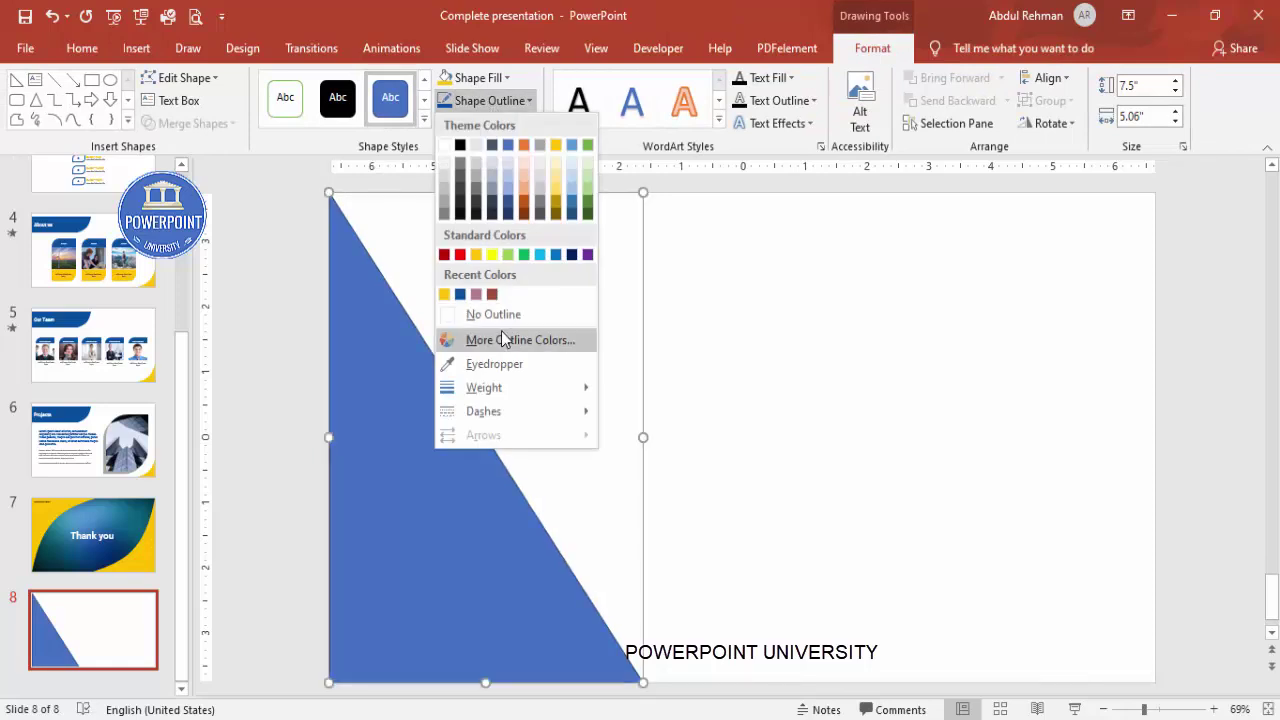
left_click(501, 317)
left_click(482, 78)
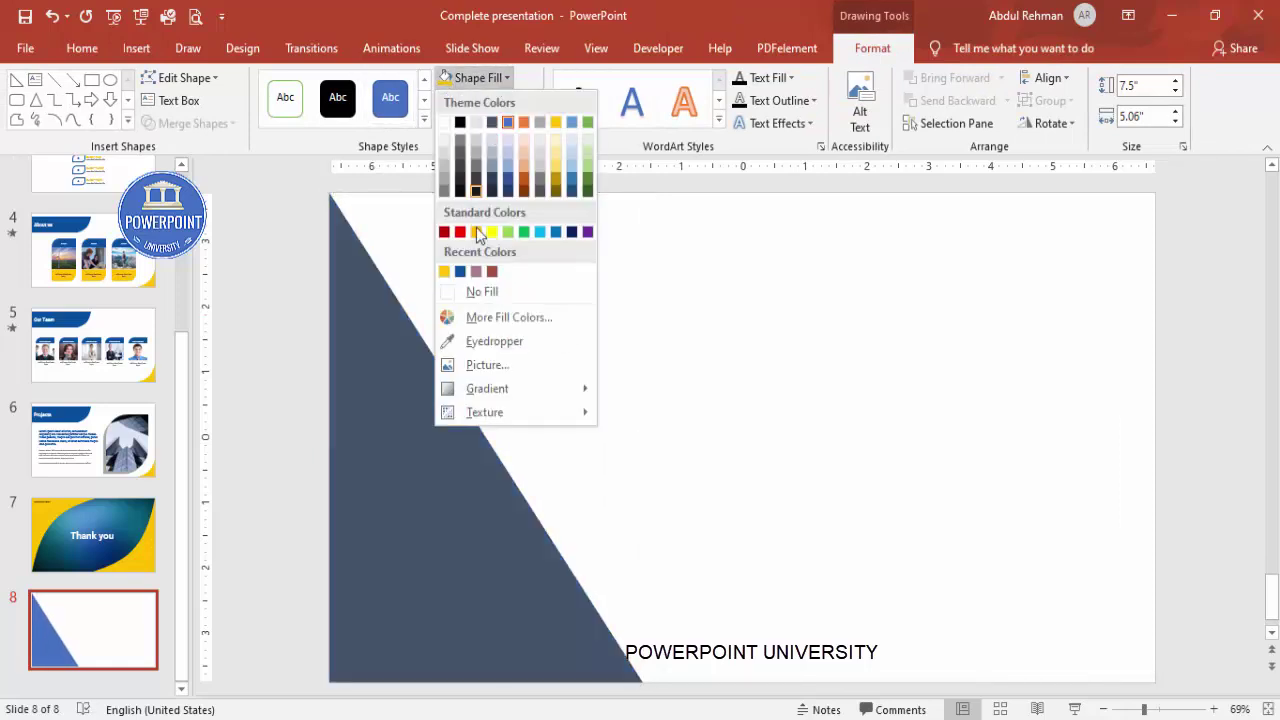
left_click(463, 274)
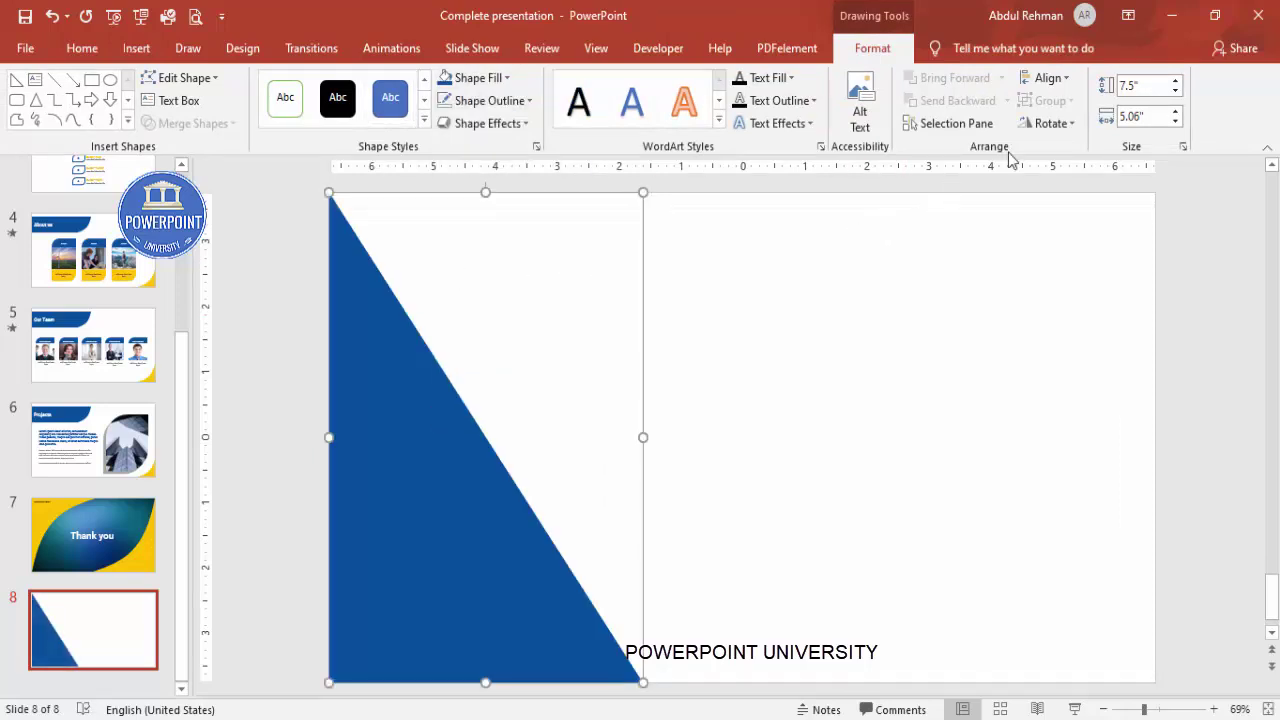
Flip the triangle vertically and widen it slightly to the right
left_click(1050, 123)
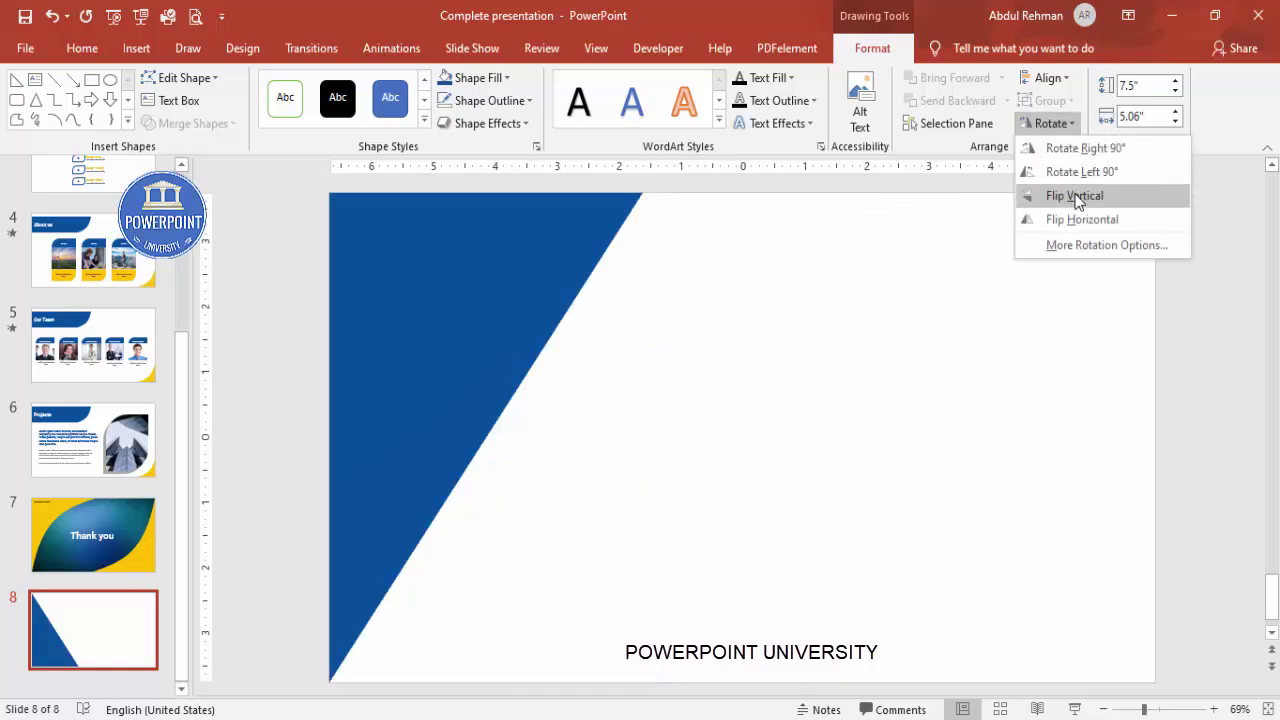
left_click(1076, 196)
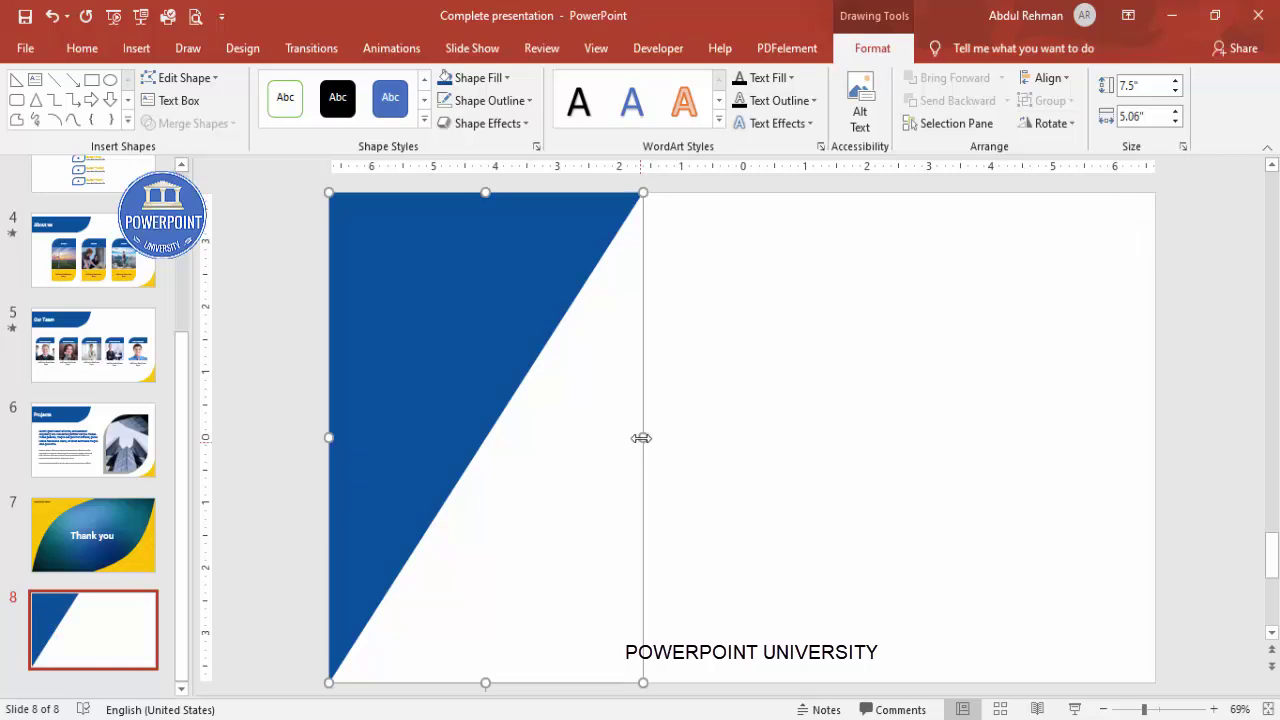
left_click_drag(643, 437, 661, 434)
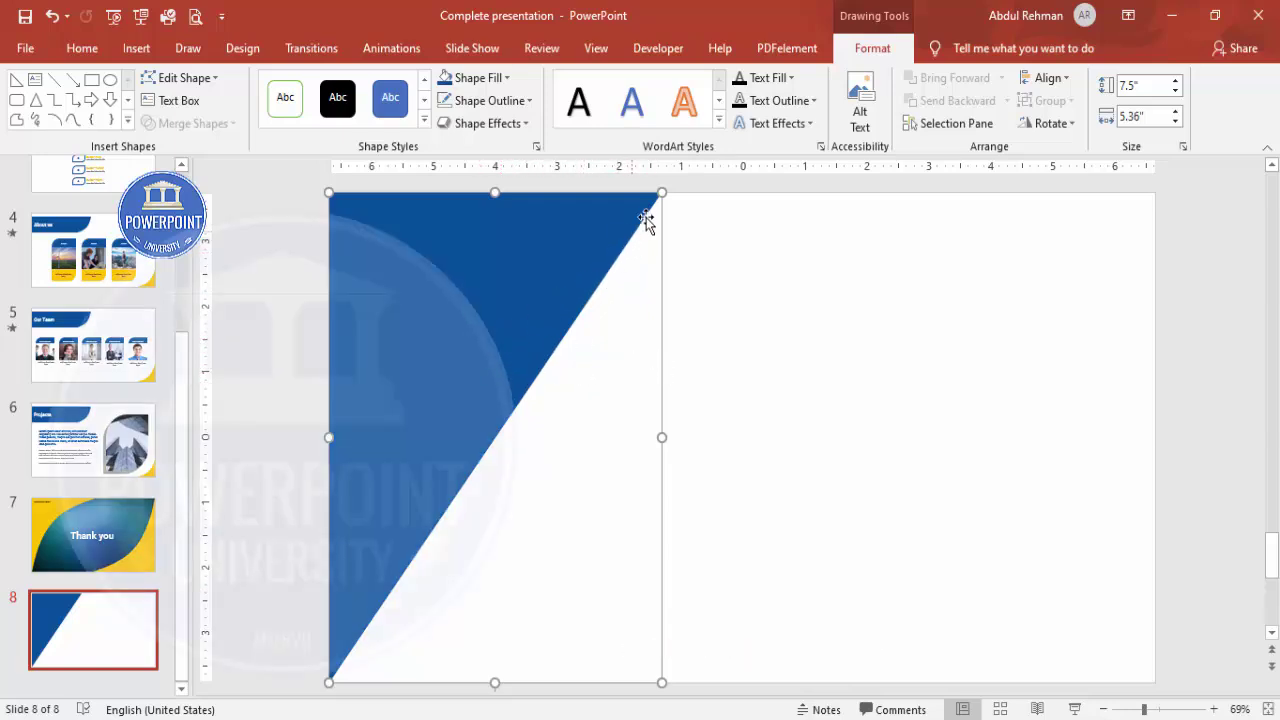
Use Edit Points to curve the triangle's slanted edge inward at both vertices
right_click(500, 320)
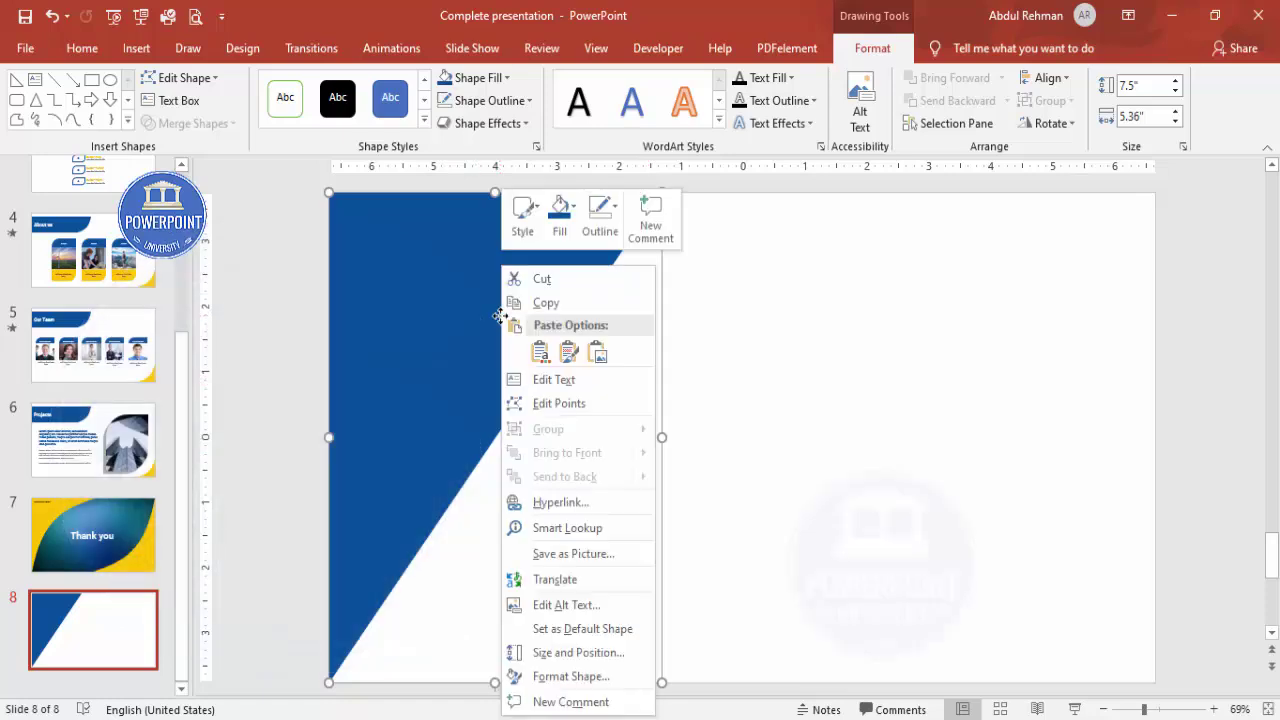
left_click(580, 405)
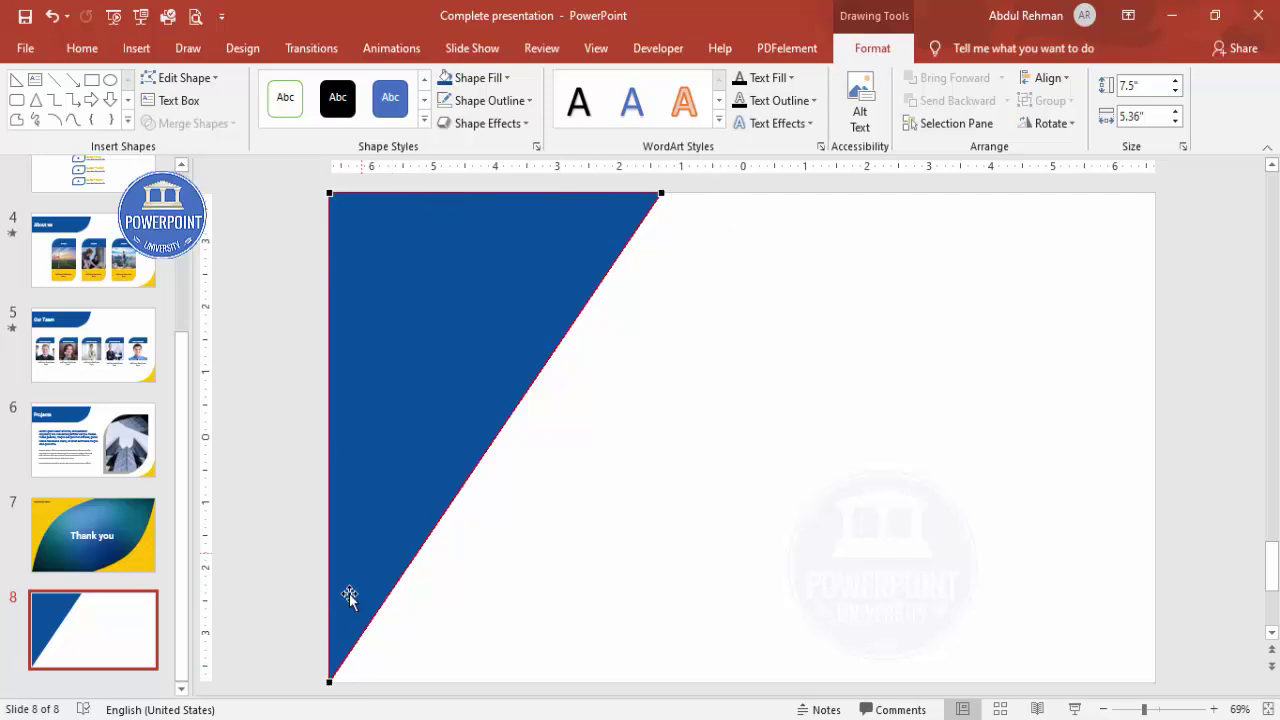
left_click(330, 685)
left_click_drag(440, 519, 410, 388)
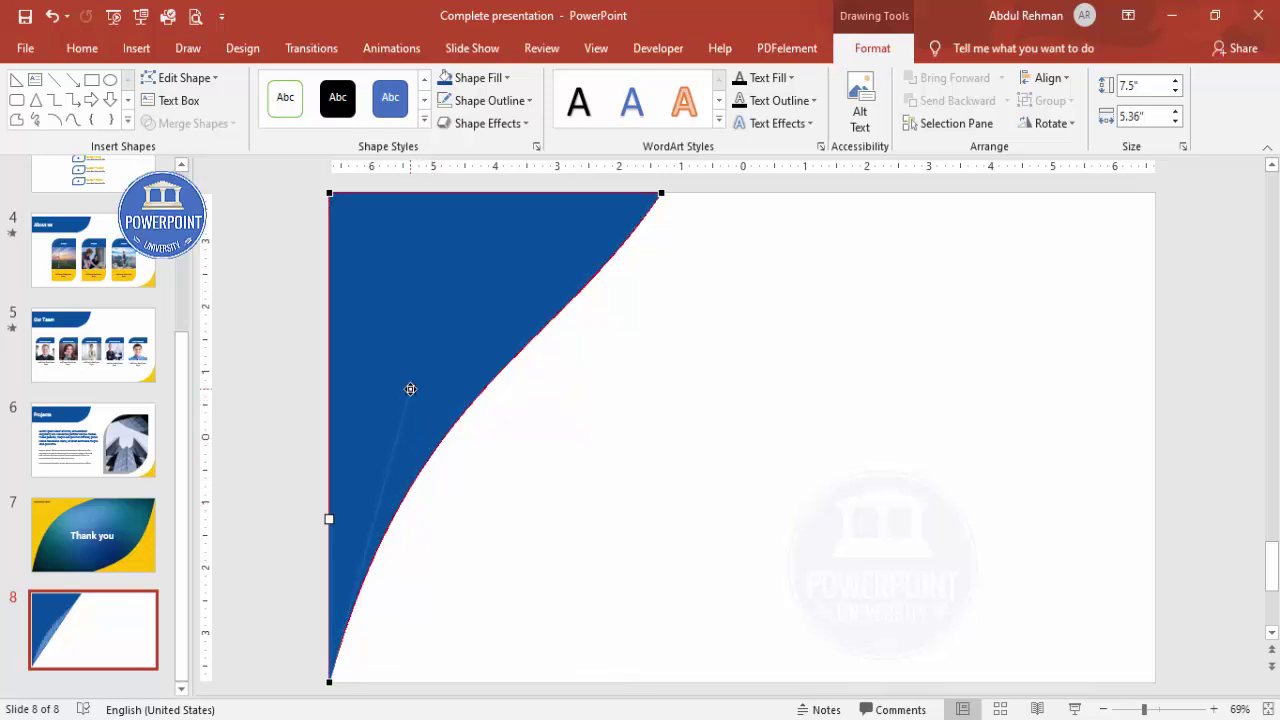
left_click(663, 191)
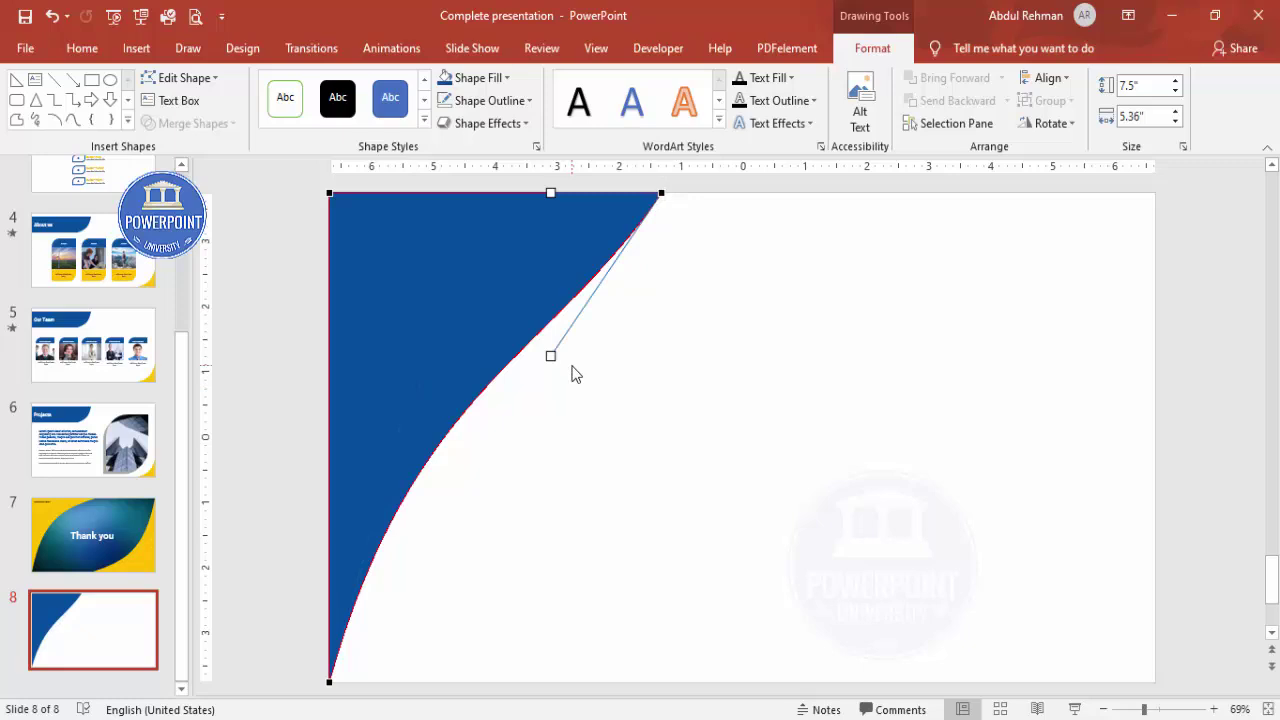
left_click_drag(551, 357, 497, 329)
left_click(529, 362)
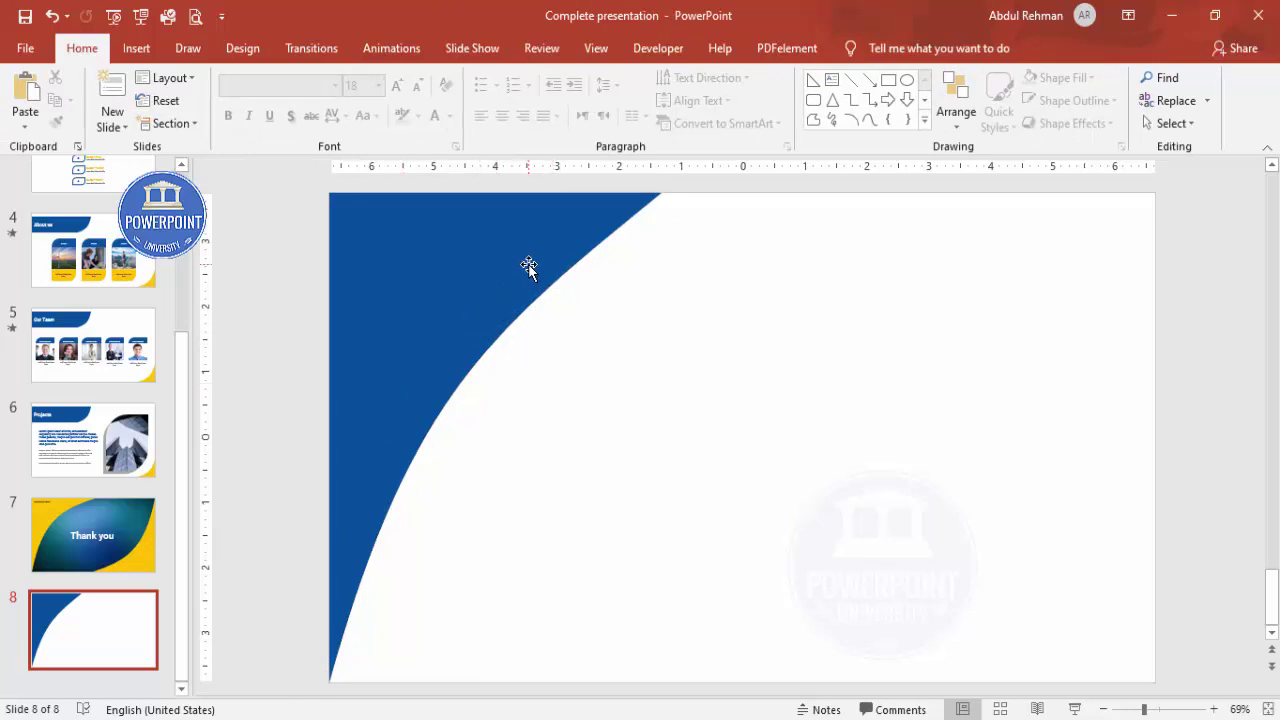
Refine the curve with an added point, then place a copy of the shape to the right
left_click(461, 265)
right_click(461, 264)
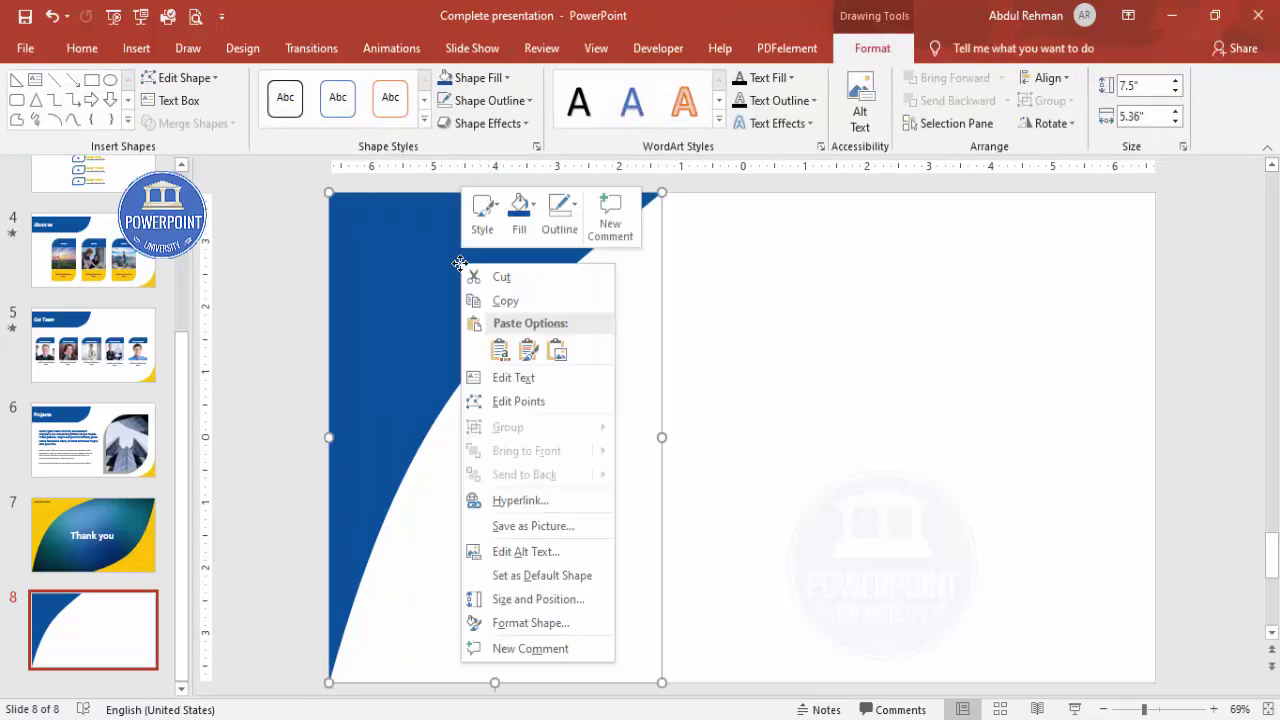
left_click(527, 406)
left_click(661, 194)
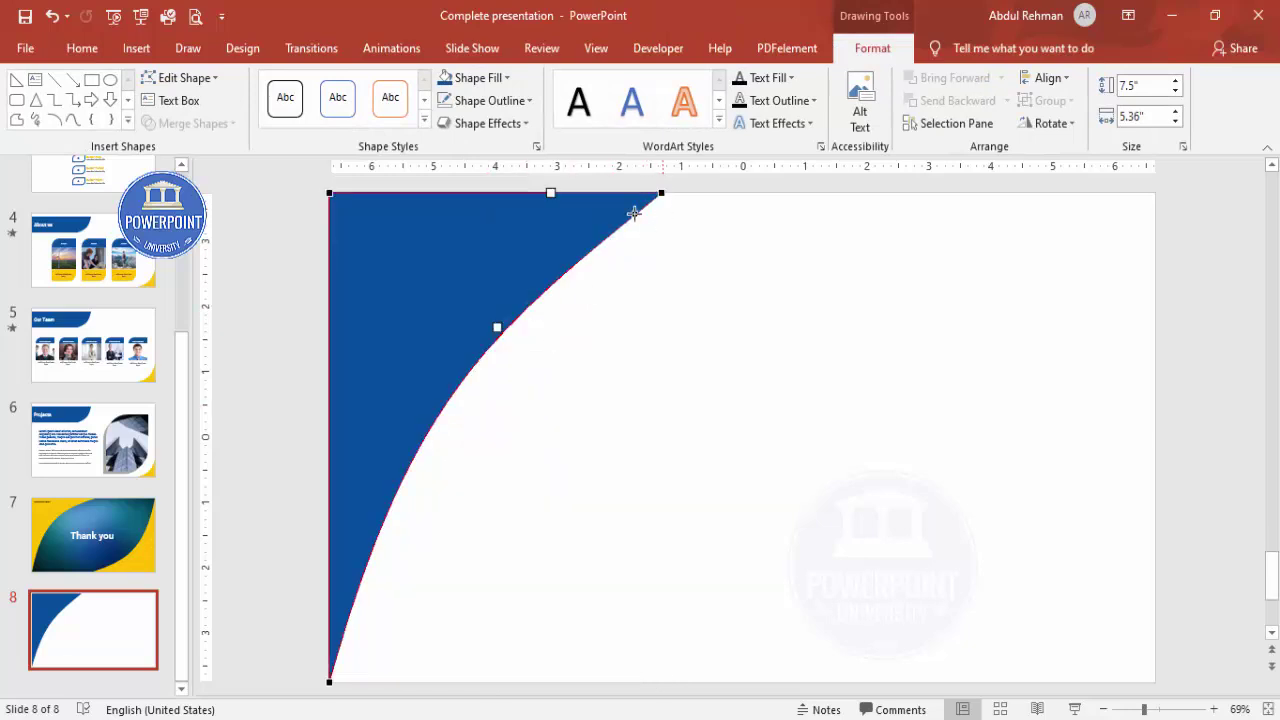
left_click(486, 326)
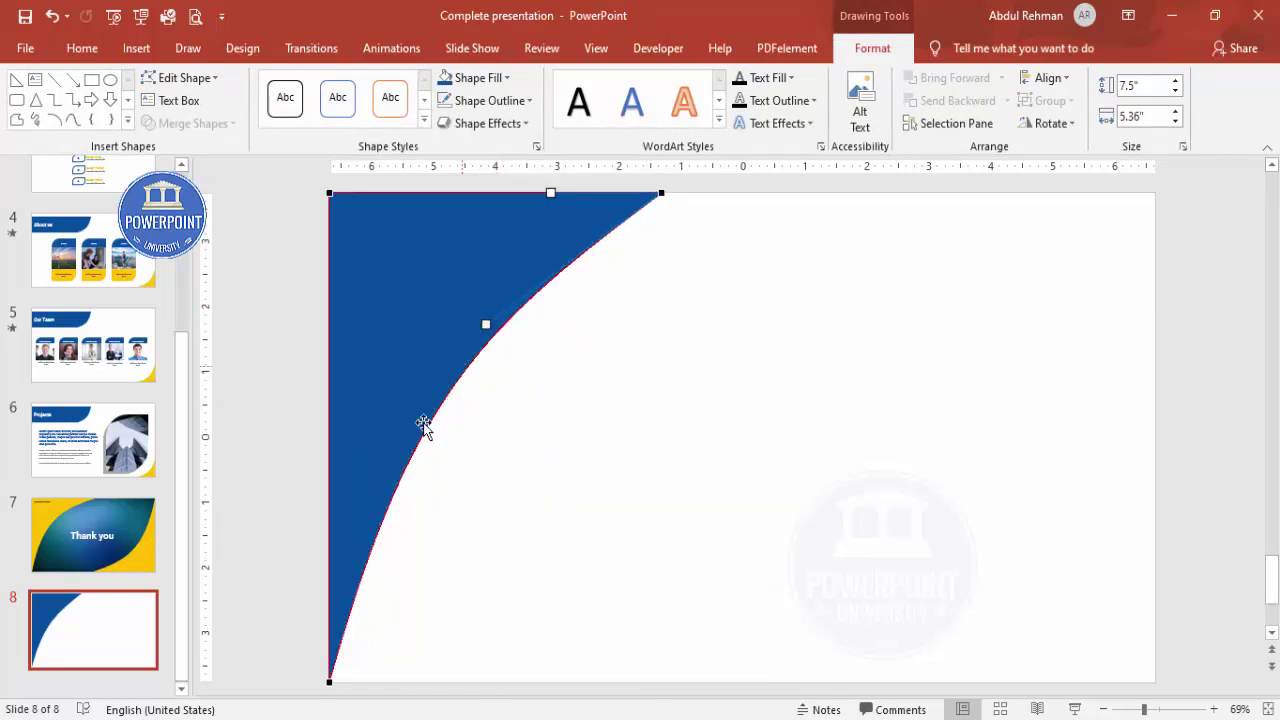
left_click(331, 684)
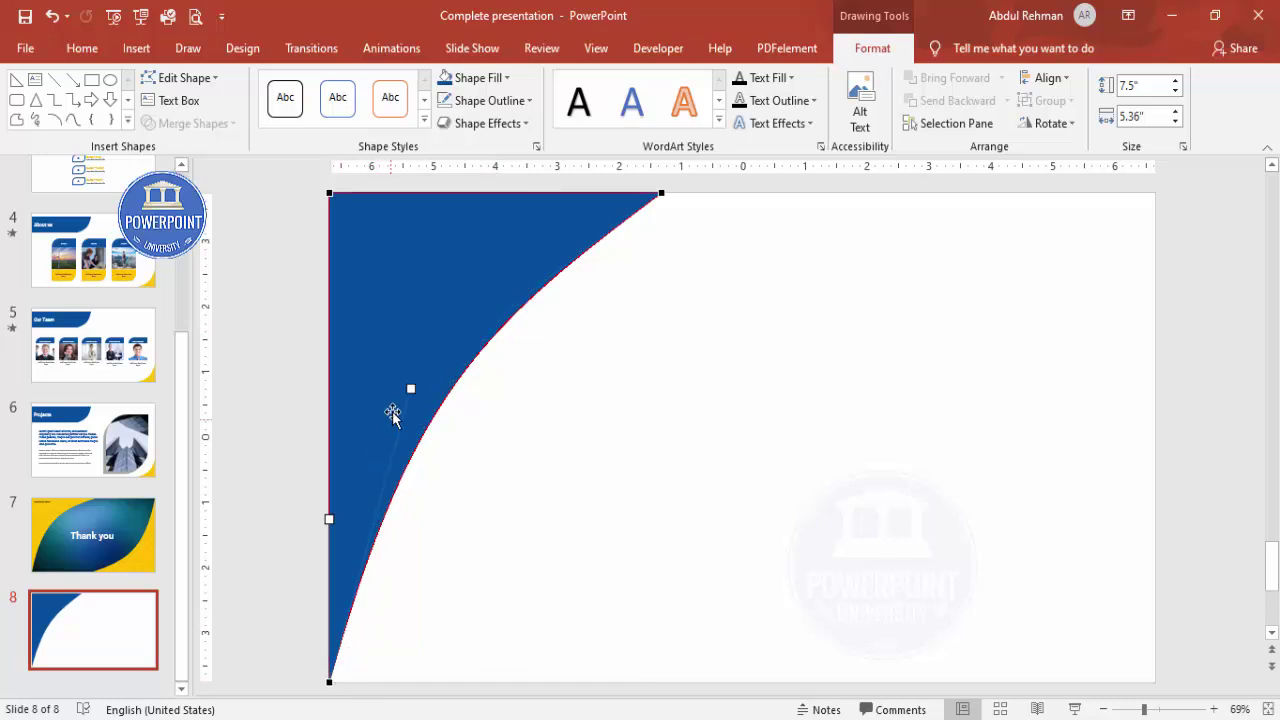
left_click_drag(412, 388, 408, 389)
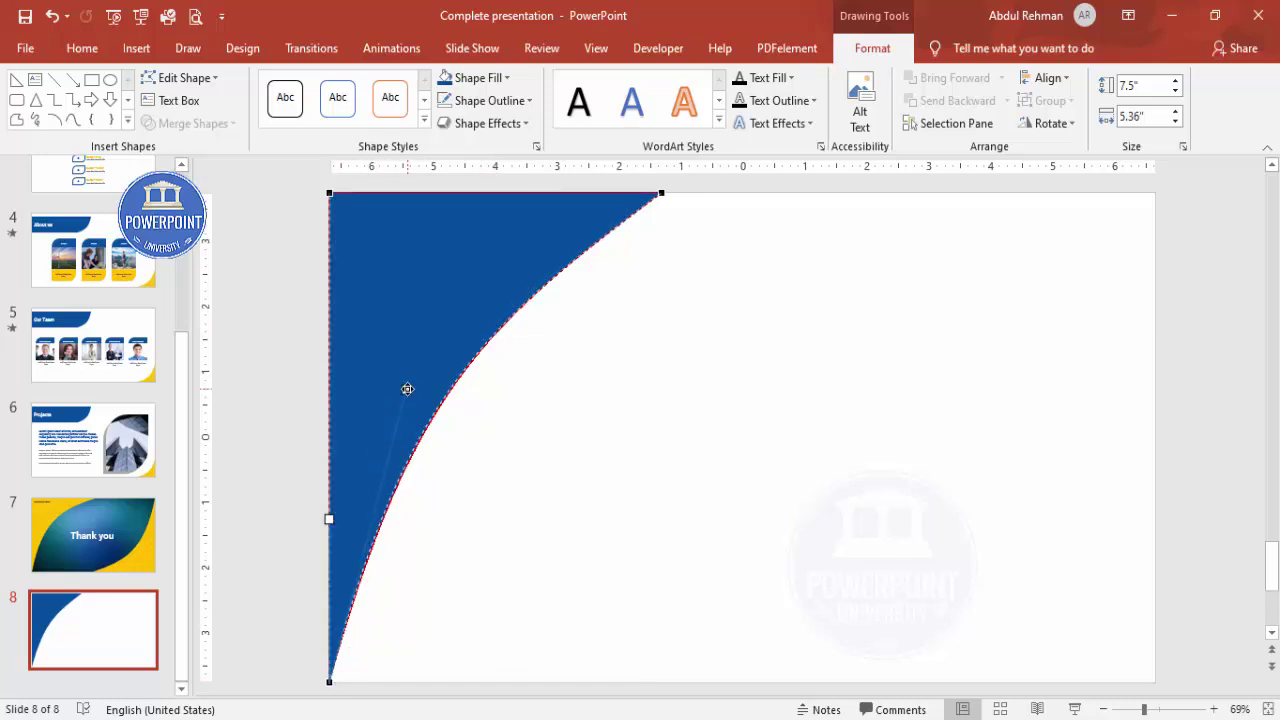
left_click(556, 403)
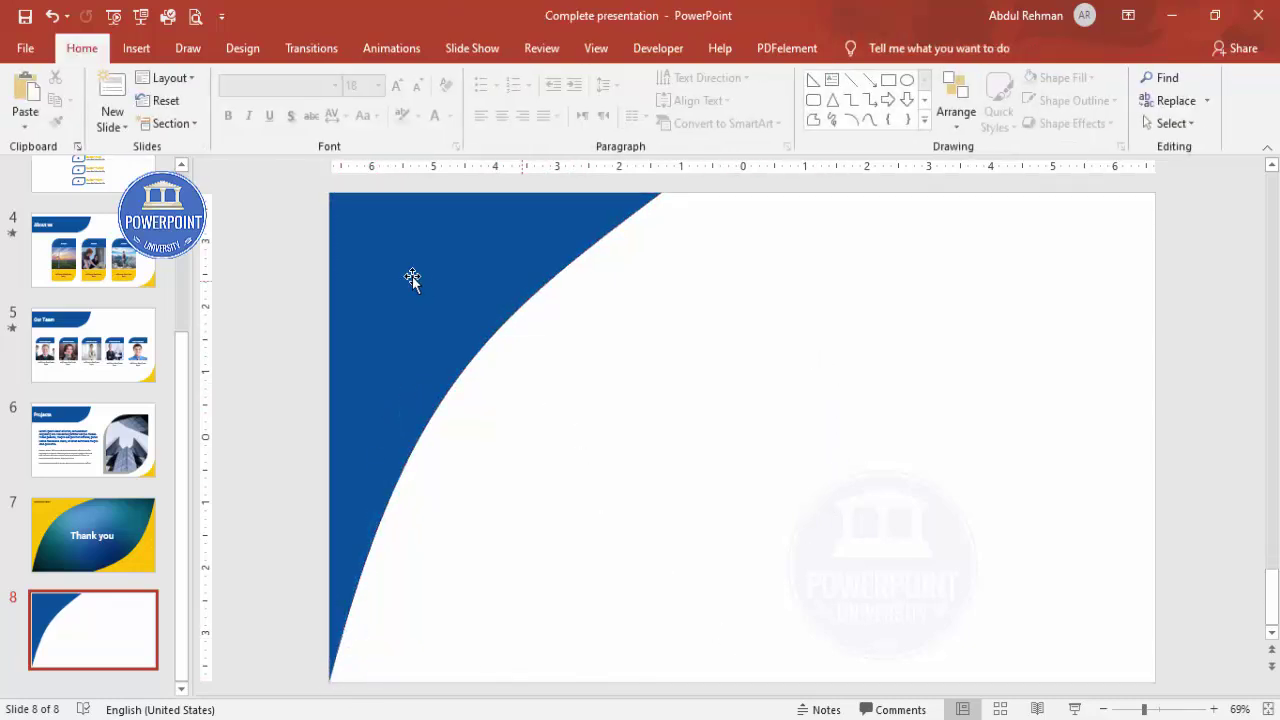
left_click(386, 245)
left_click_drag(386, 245, 666, 297, "ctrl")
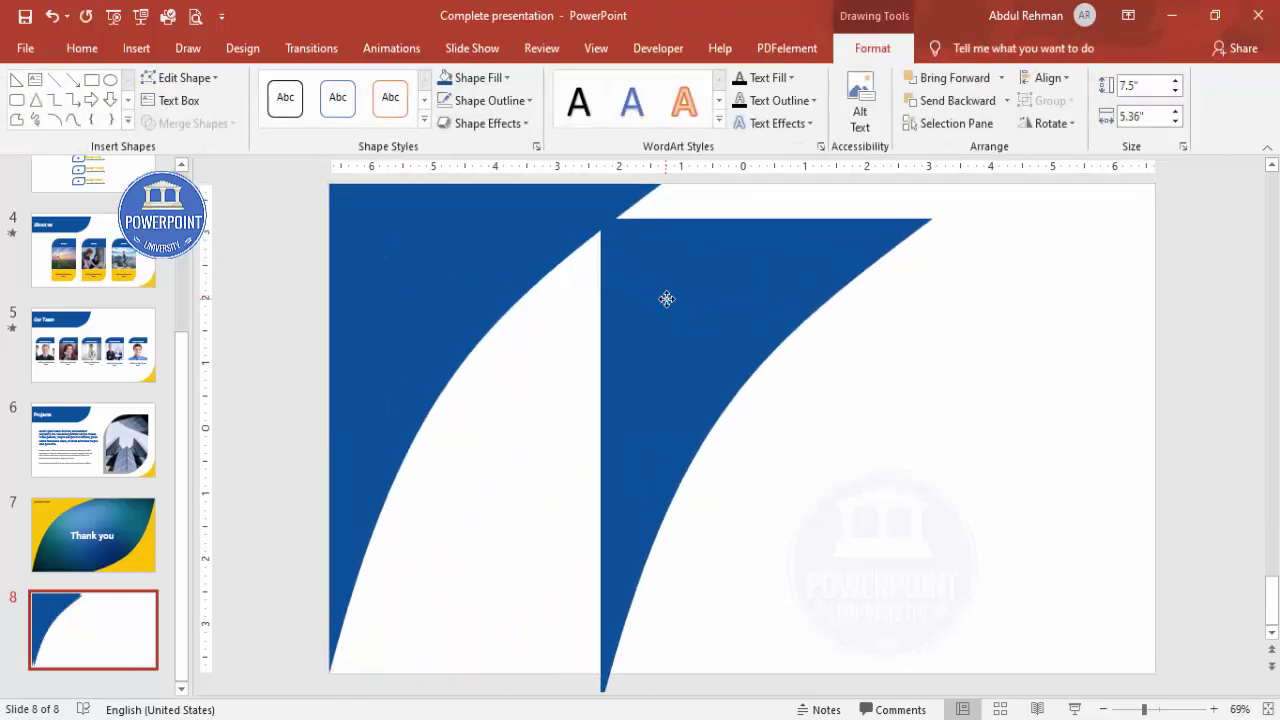
Flip the copy horizontally and vertically and move it flush to the bottom-right corner
left_click(1058, 130)
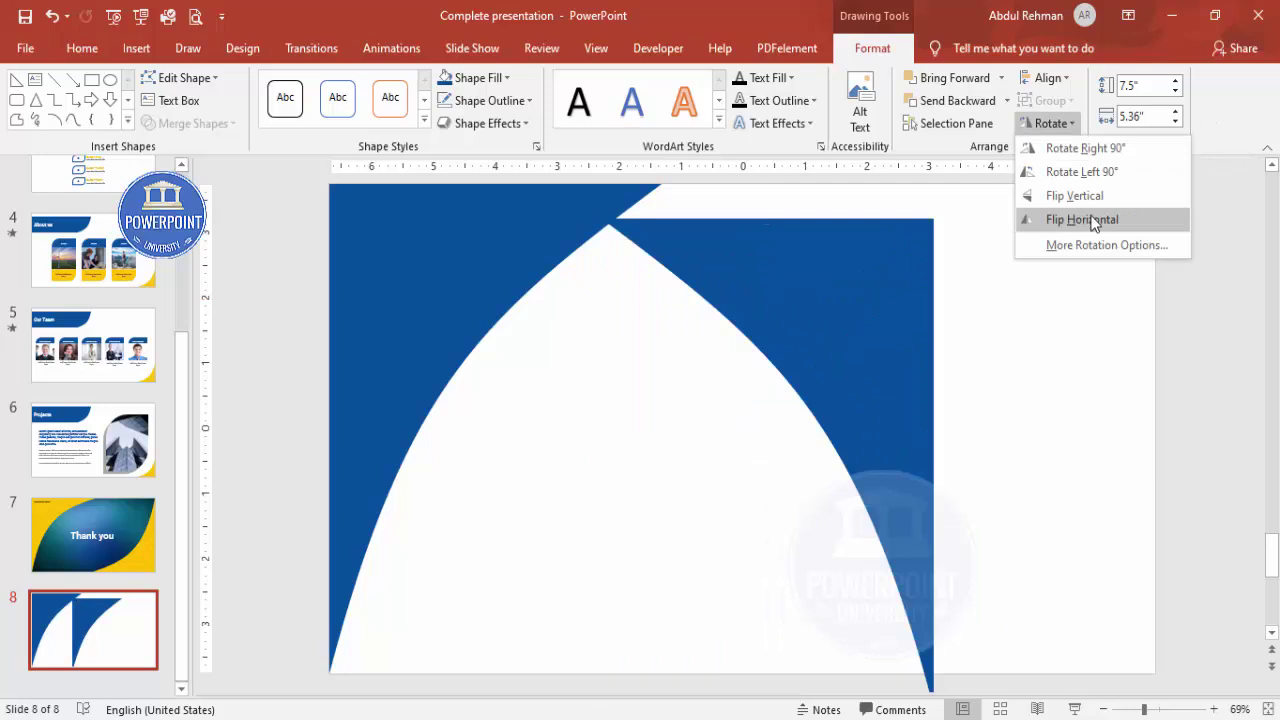
left_click(1101, 217)
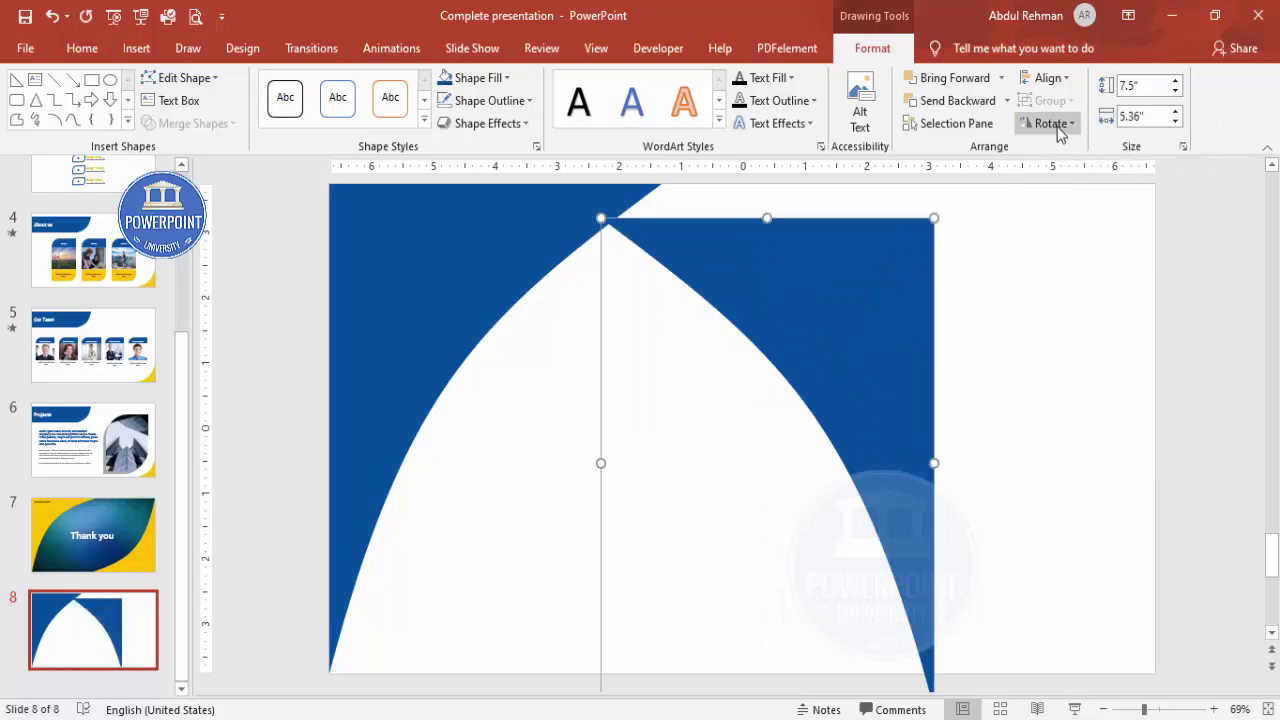
left_click(1058, 124)
left_click(1083, 194)
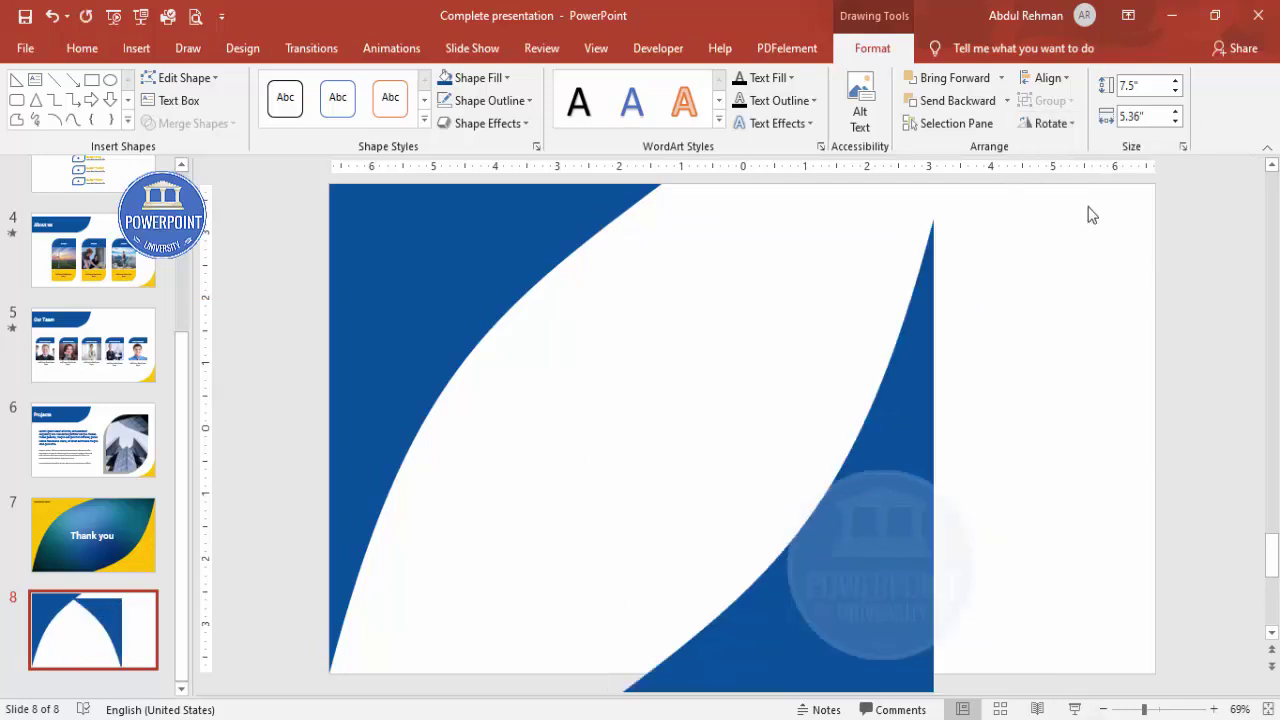
left_click_drag(863, 586, 1078, 555)
left_click(1222, 512)
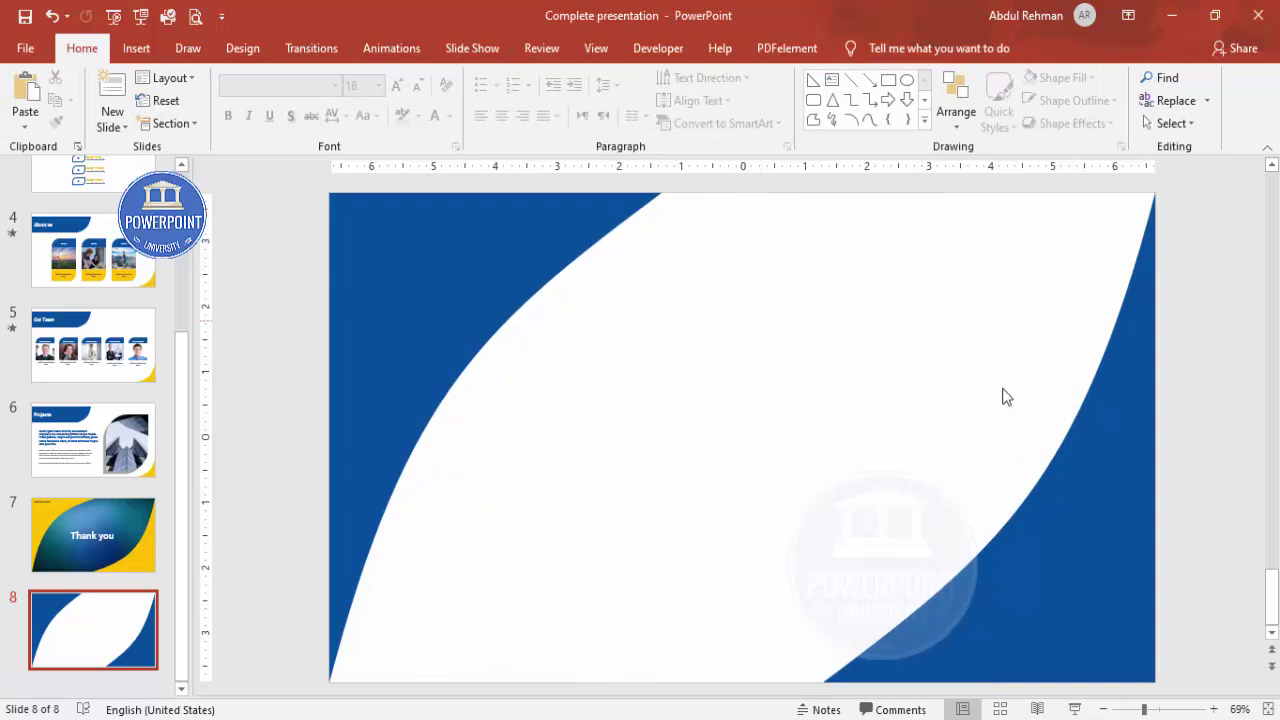
Draw a rectangle covering the whole slide
left_click(136, 48)
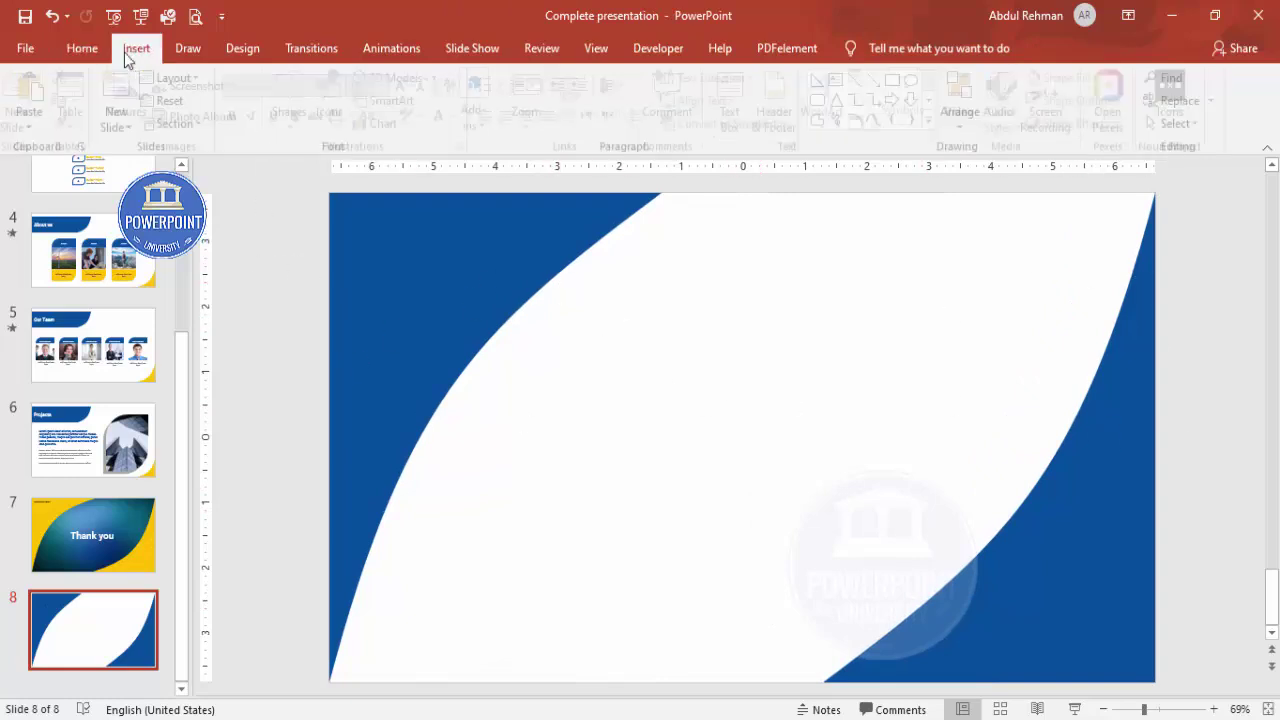
left_click(300, 110)
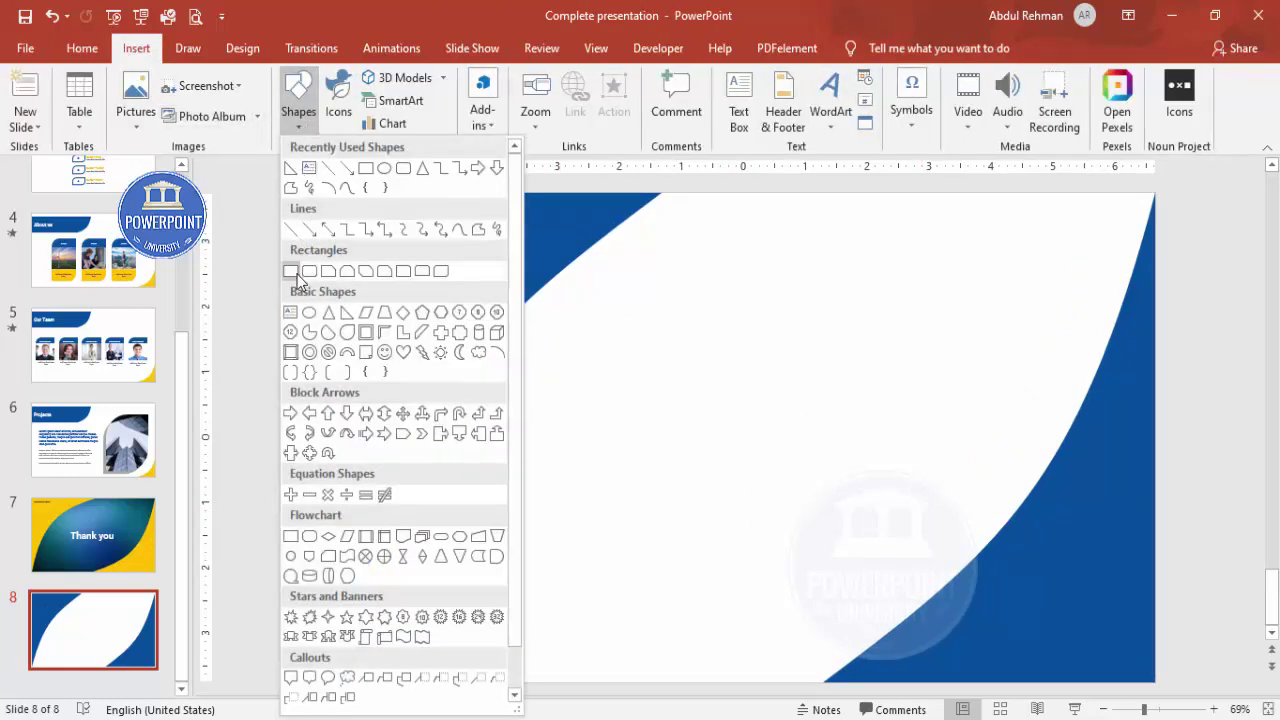
left_click(291, 272)
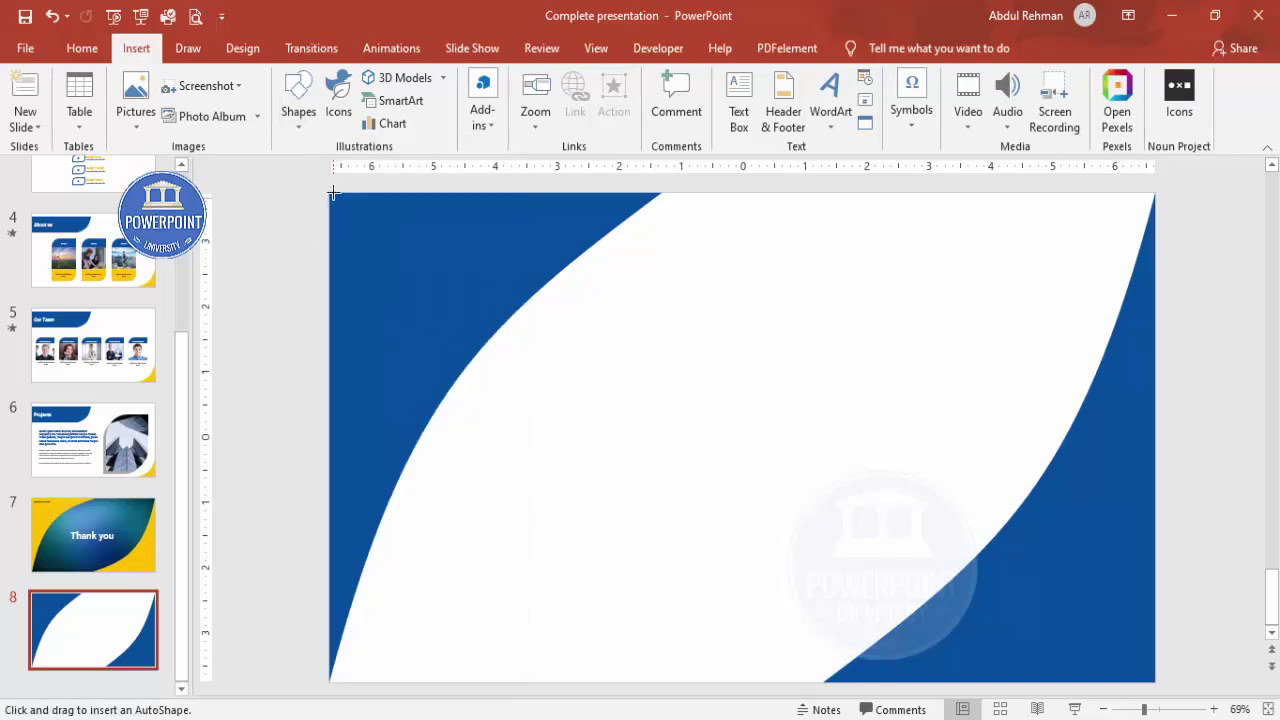
left_click_drag(329, 188, 1157, 679)
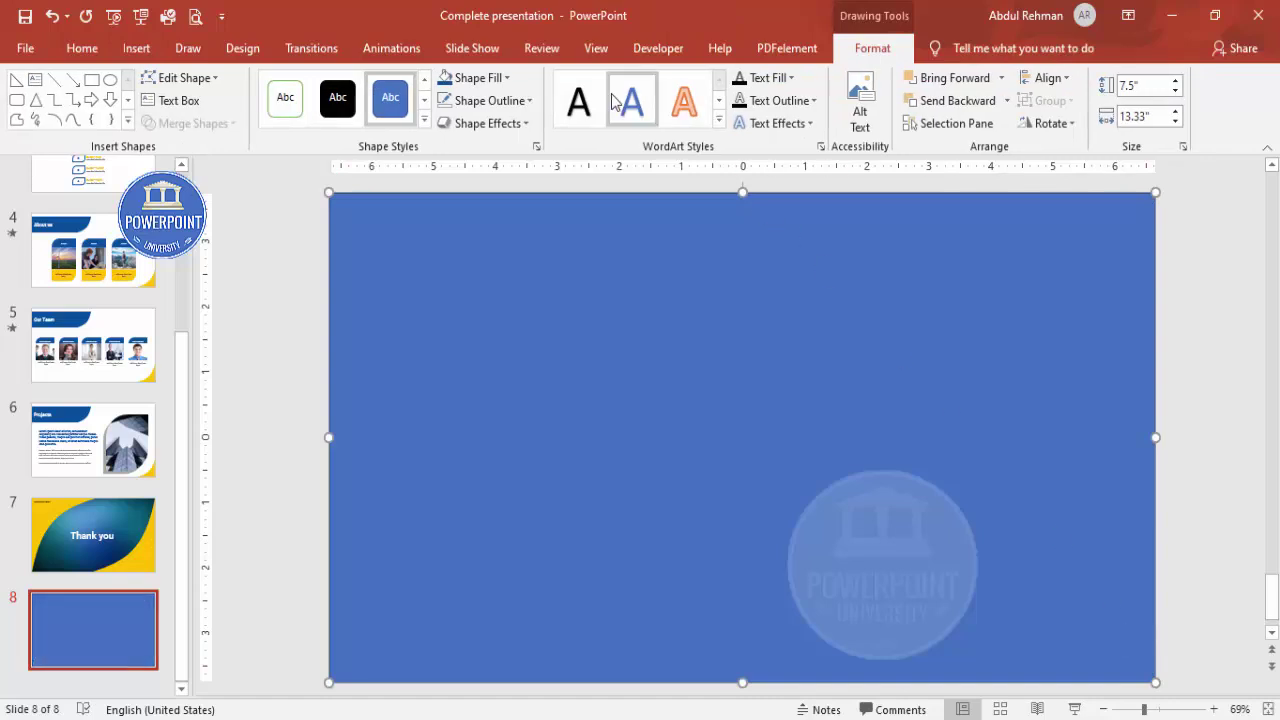
Remove the rectangle's outline and send it to the back behind the curved shapes
left_click(489, 100)
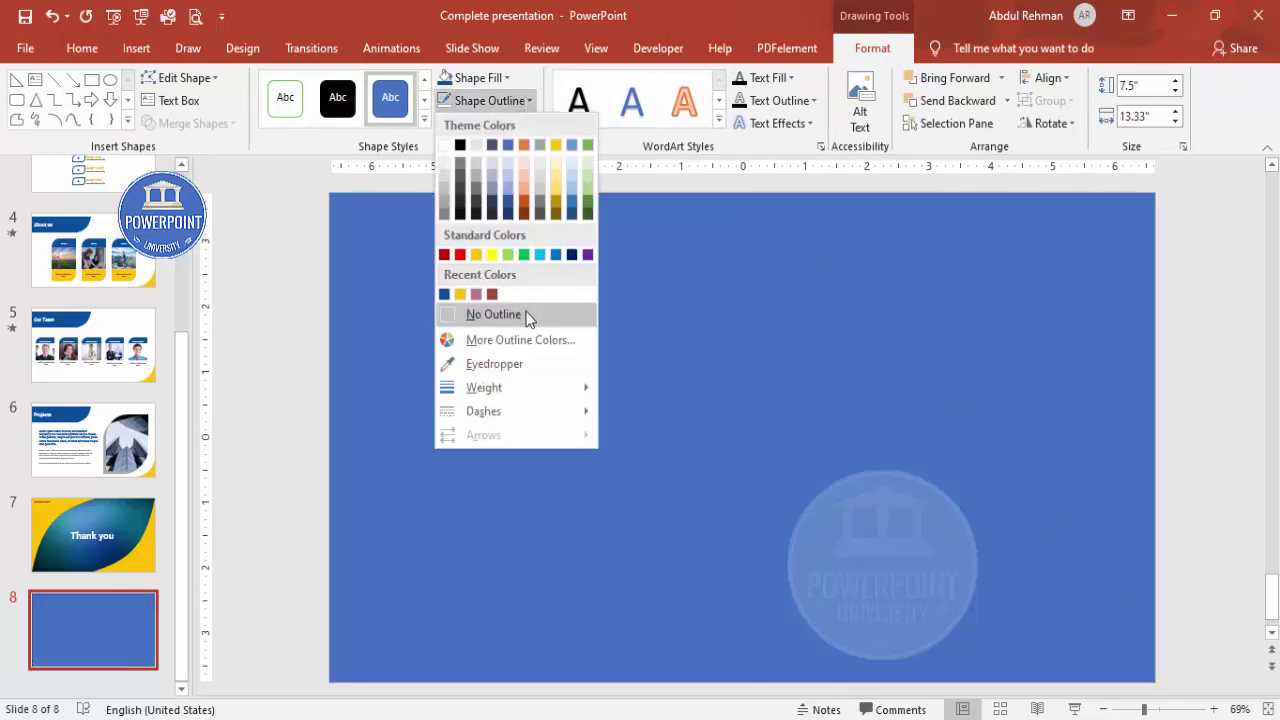
left_click(527, 313)
left_click(1008, 101)
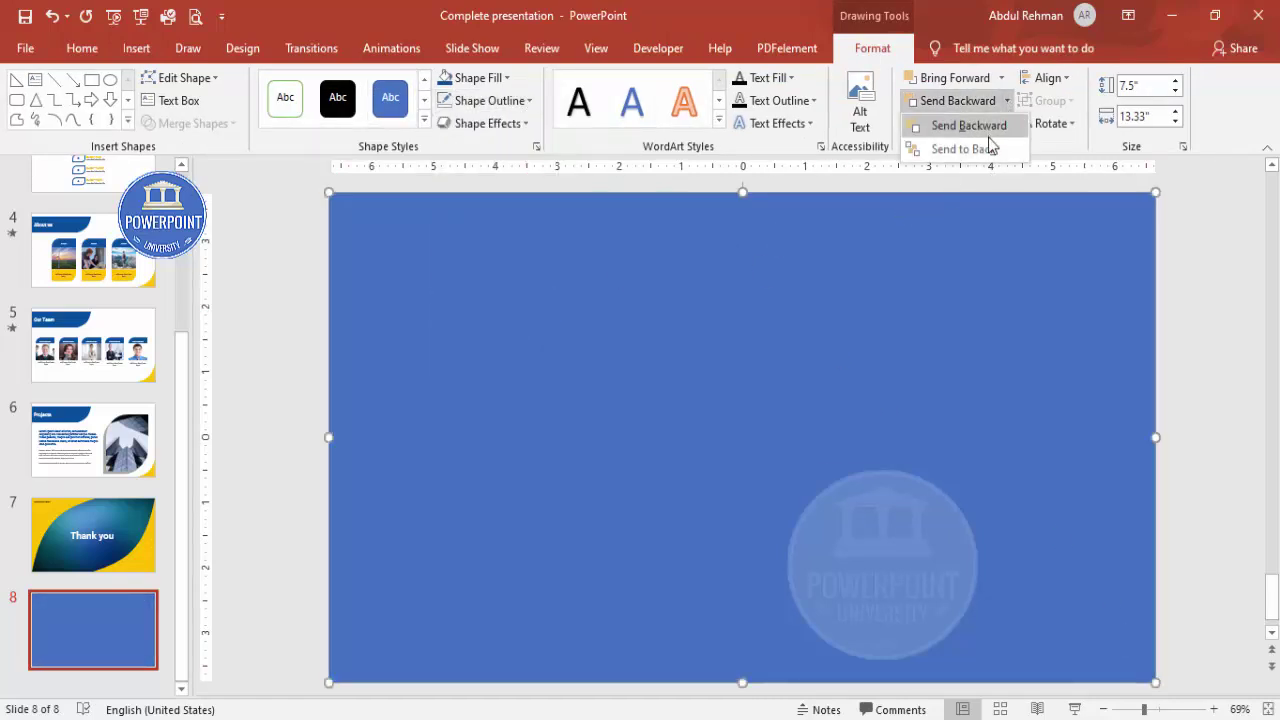
left_click(990, 146)
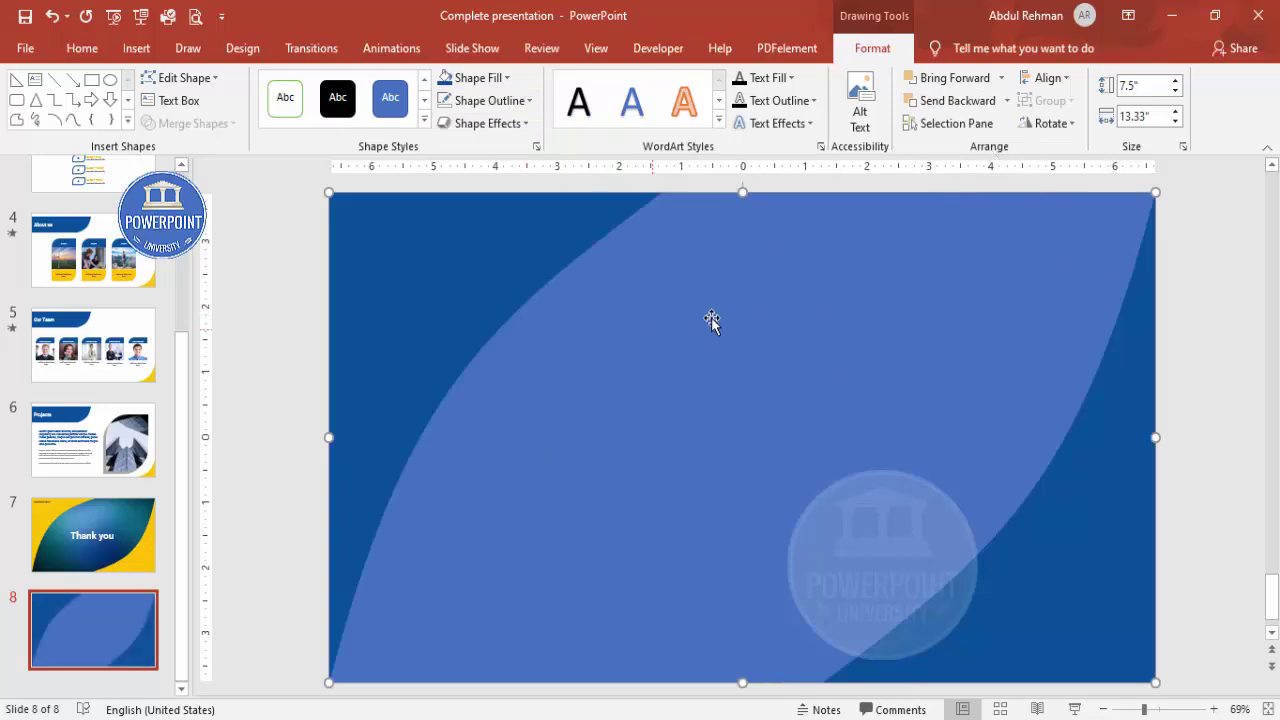
right_click(737, 347)
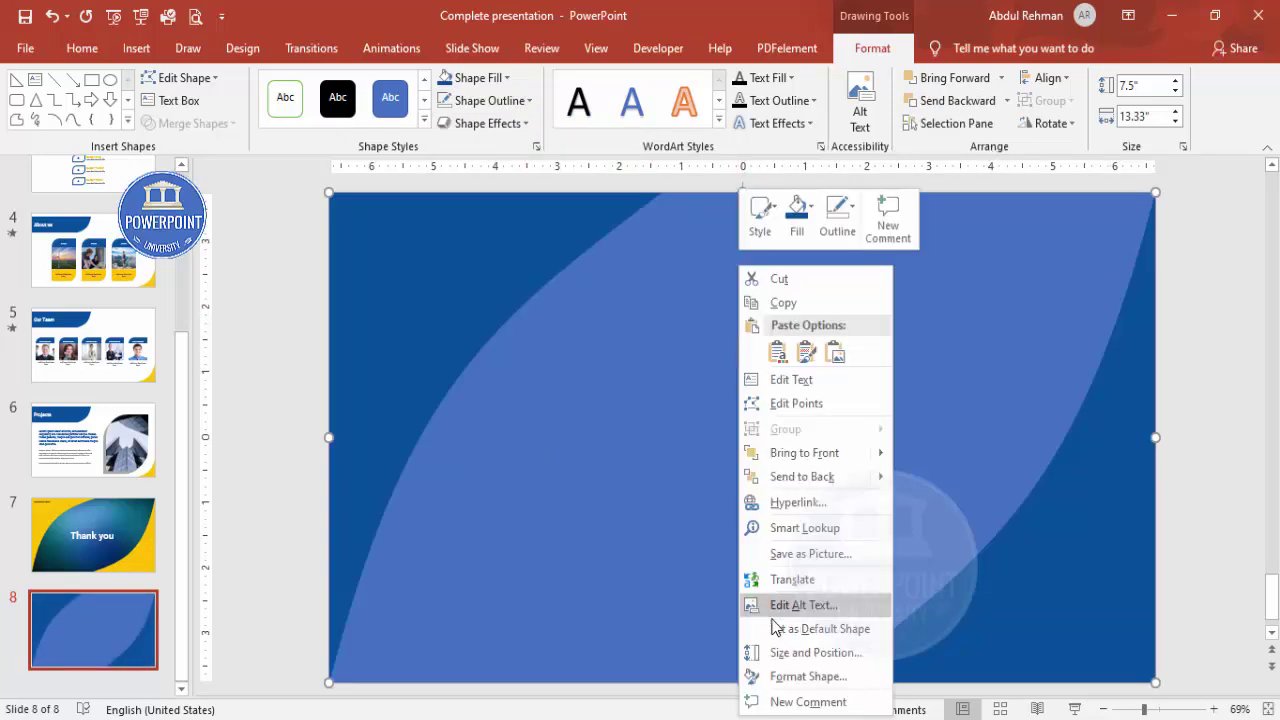
Give the rectangle a picture fill showing the sunset wind-turbine photo via Format Shape
left_click(797, 684)
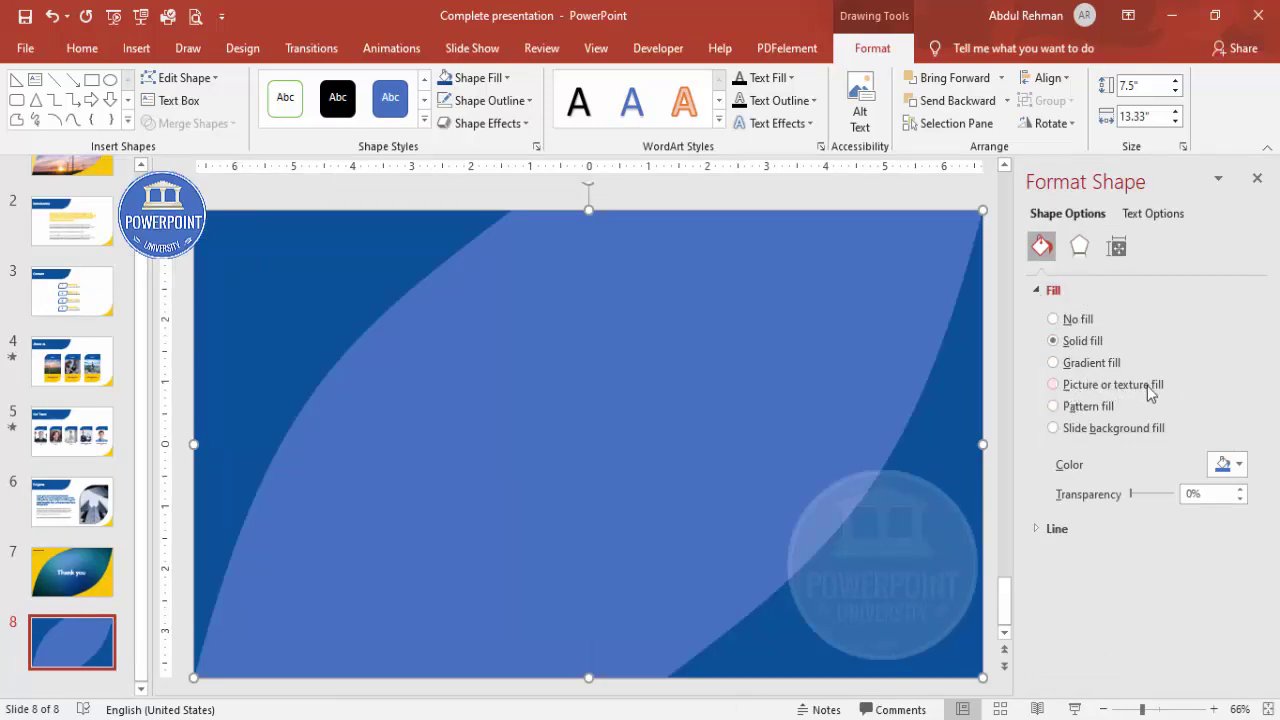
left_click(1054, 389)
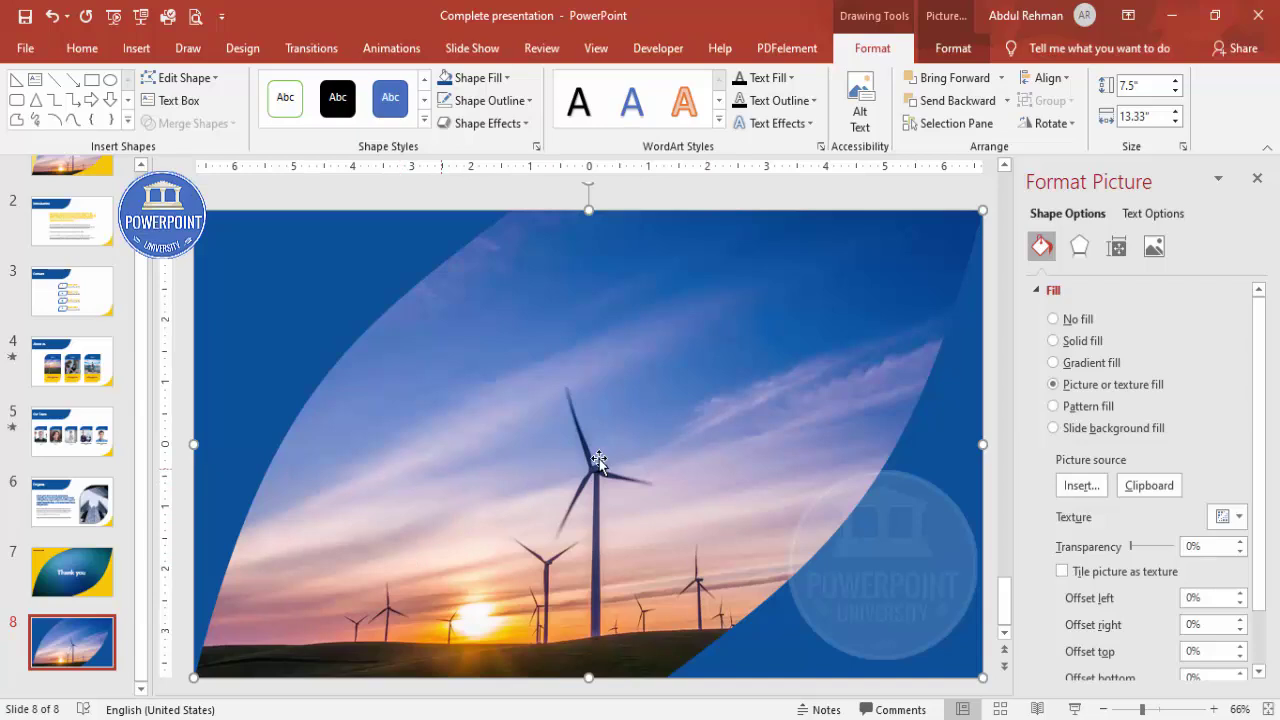
left_click(1079, 487)
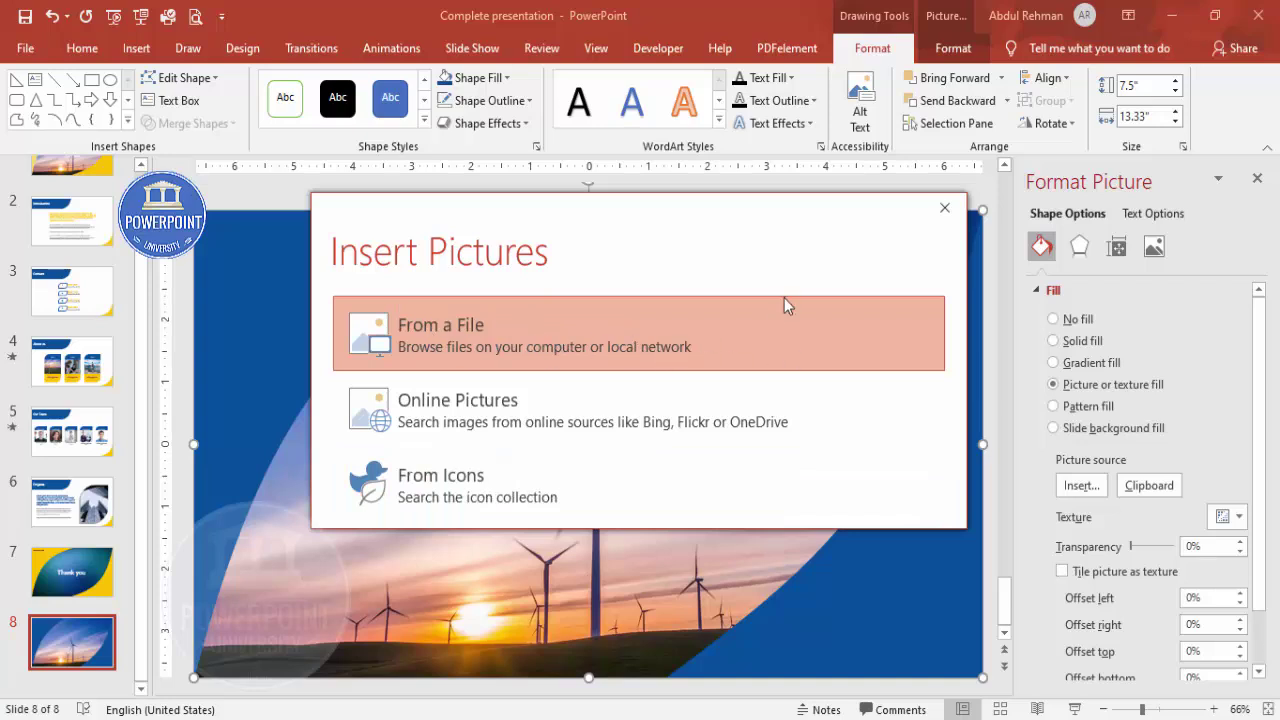
left_click(944, 208)
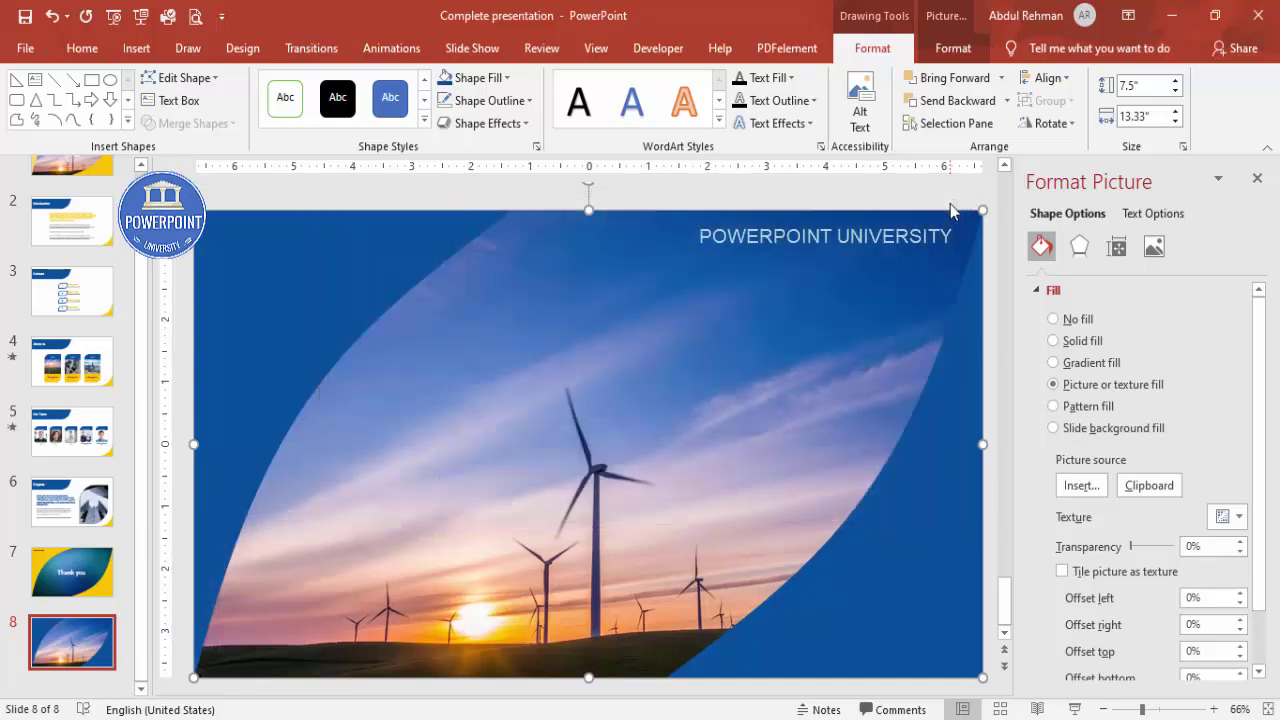
left_click(302, 332)
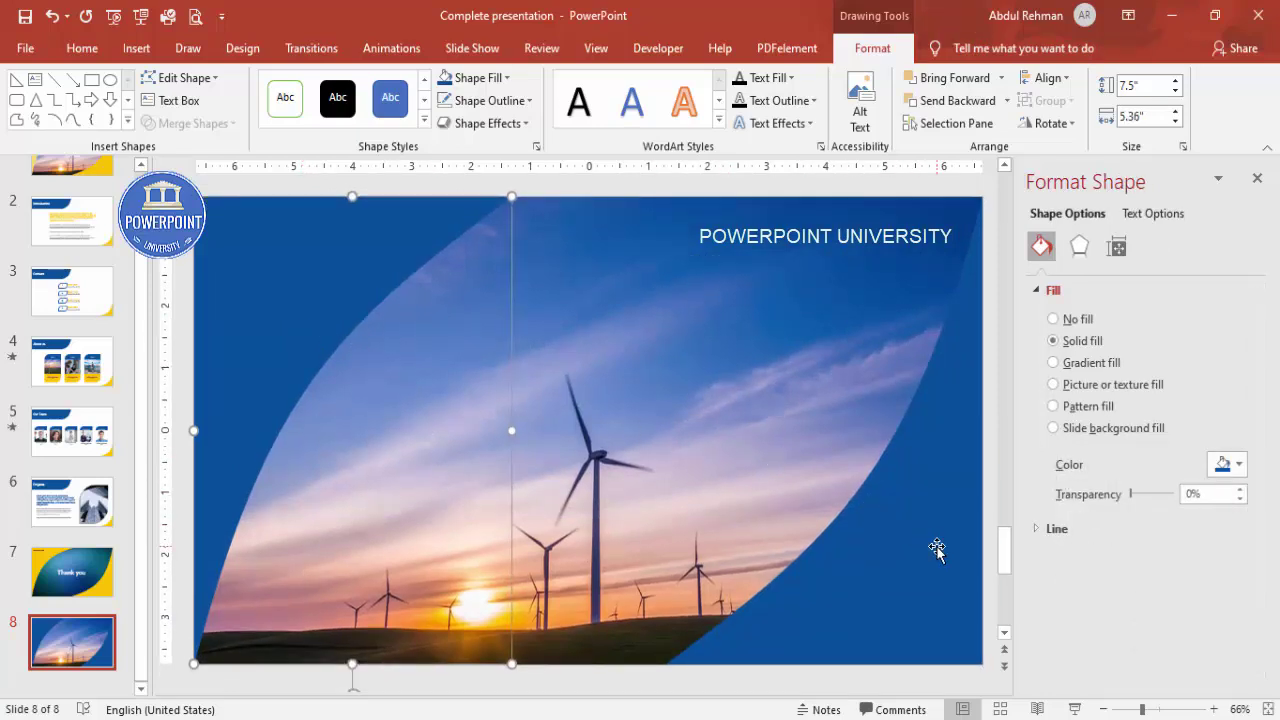
Fill the left and right curved shapes with the recent yellow colour
left_click(1229, 464)
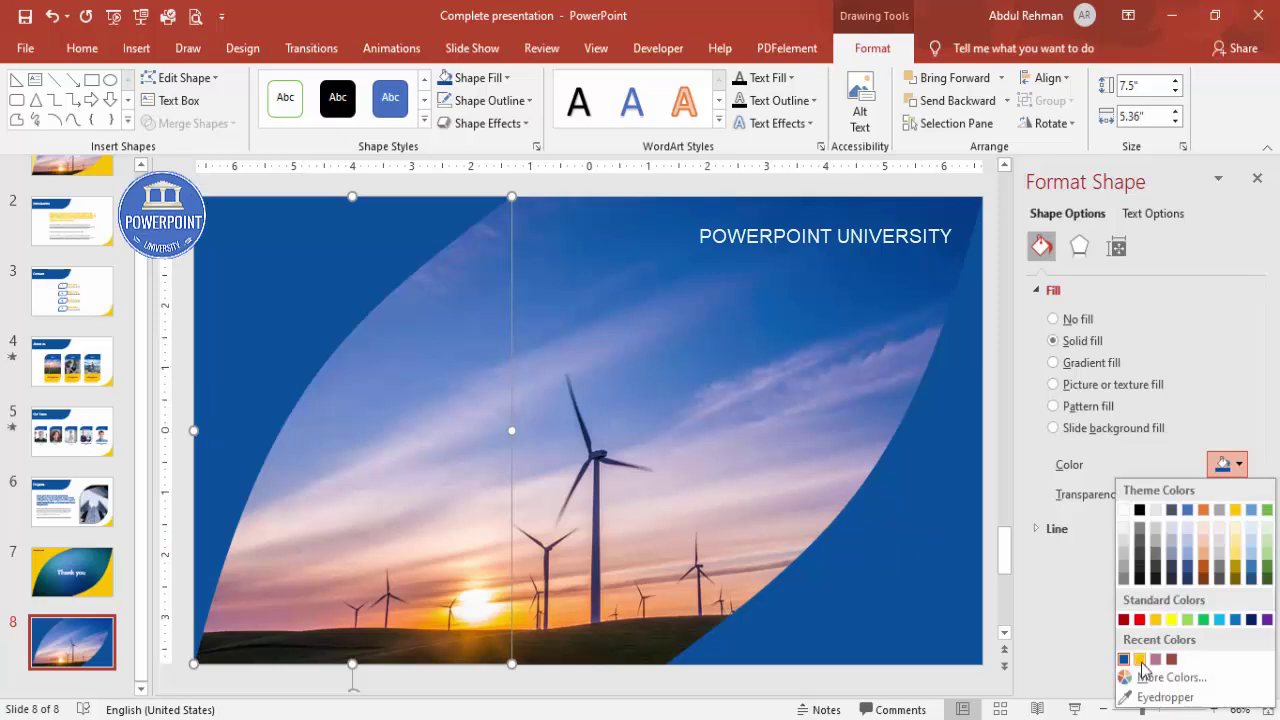
left_click(1139, 659)
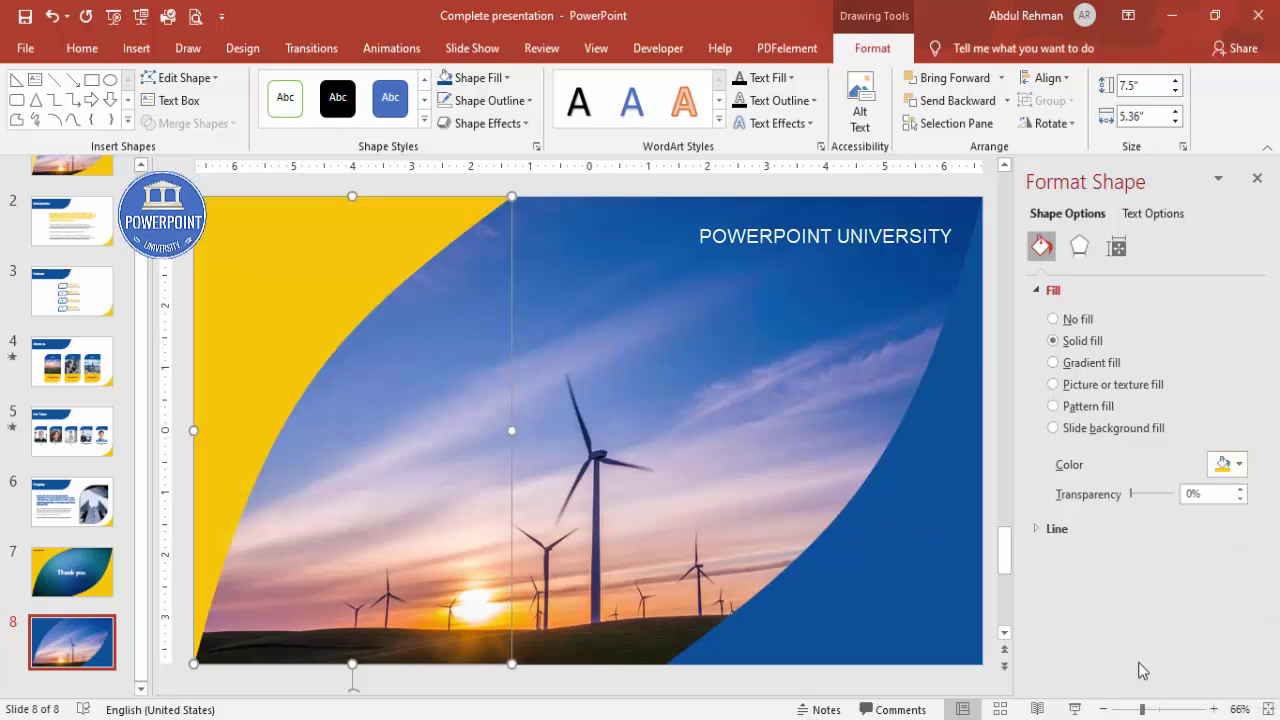
left_click(944, 503)
left_click(1228, 464)
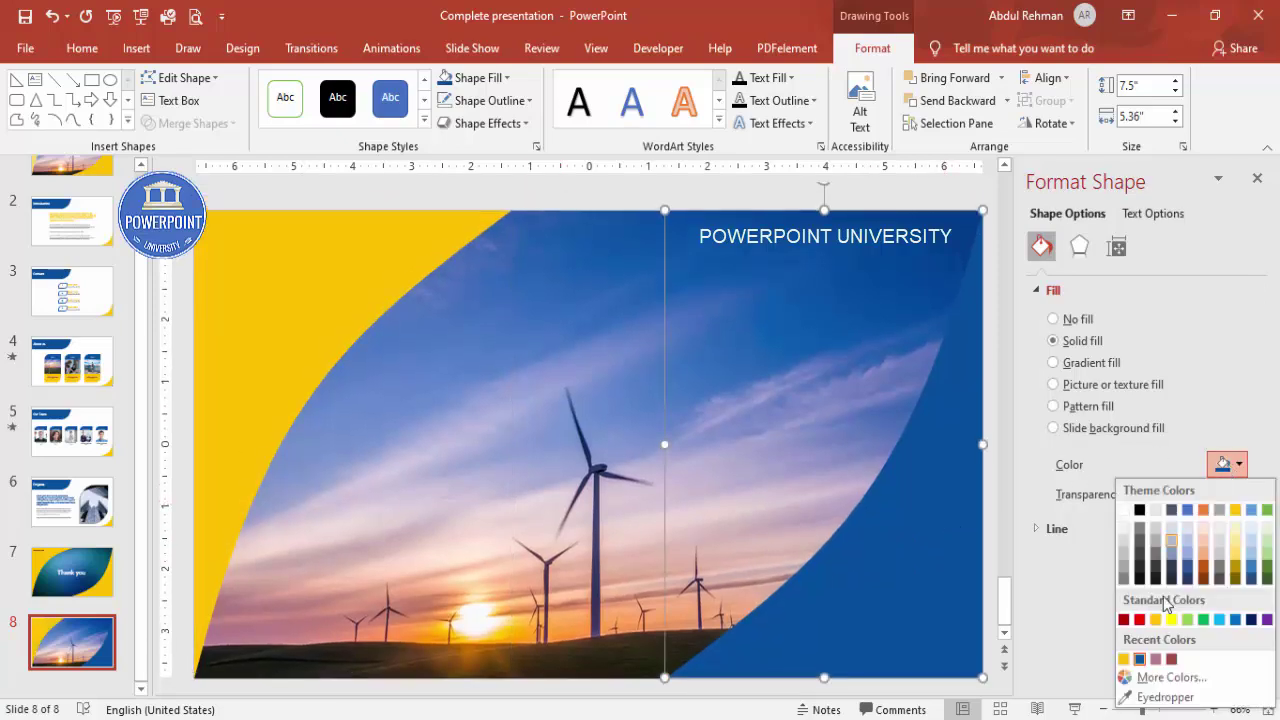
left_click(1123, 659)
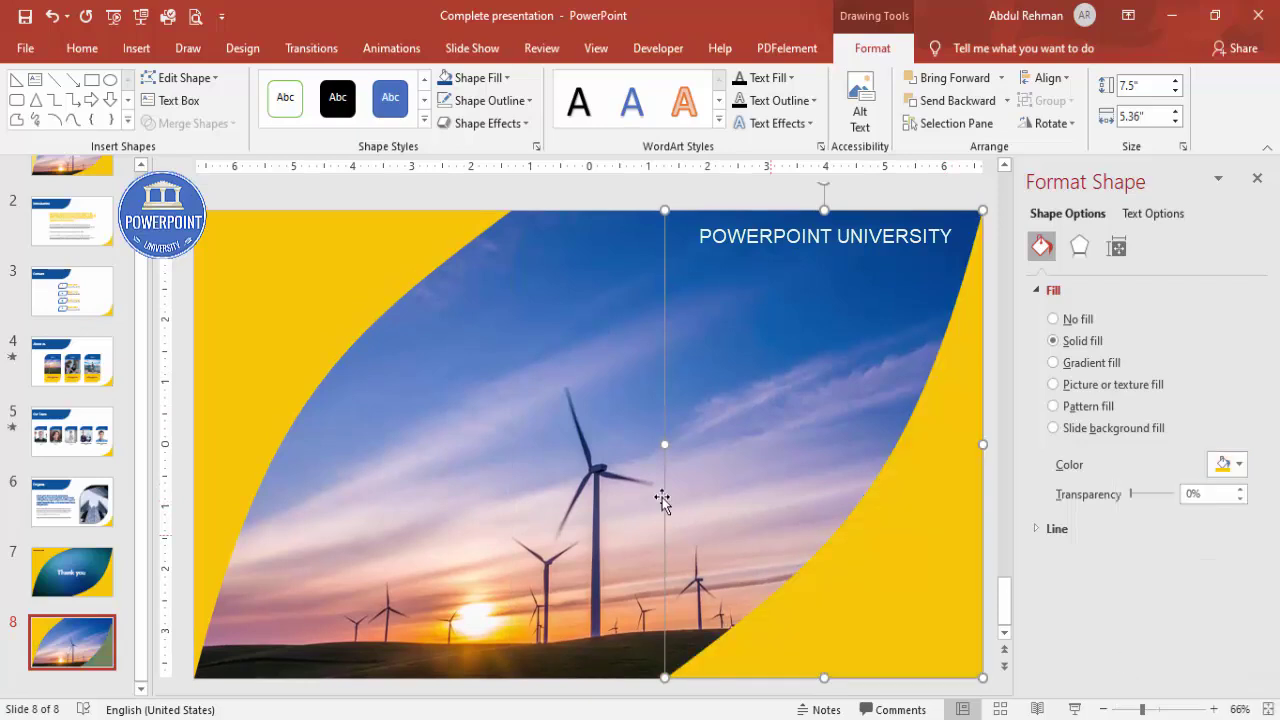
left_click(767, 185)
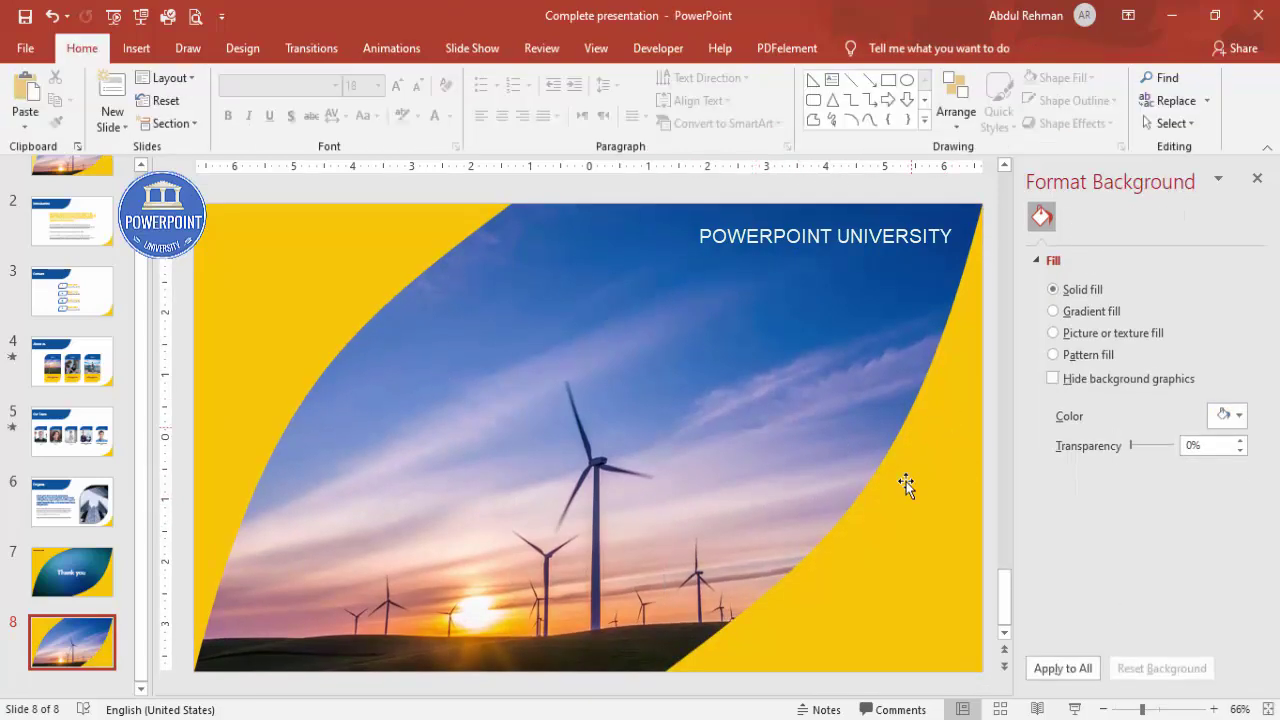
Add a text box reading 'PRESENTATION TITLE' on two lines
left_click(136, 48)
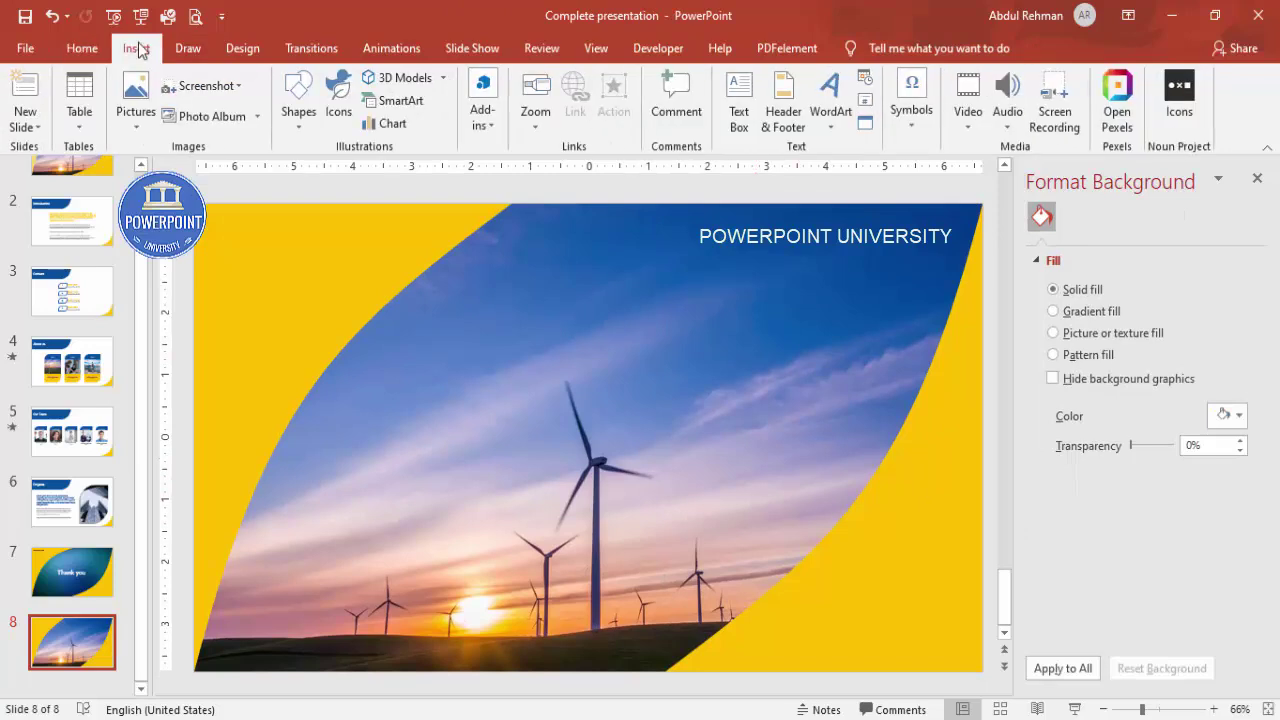
left_click(739, 110)
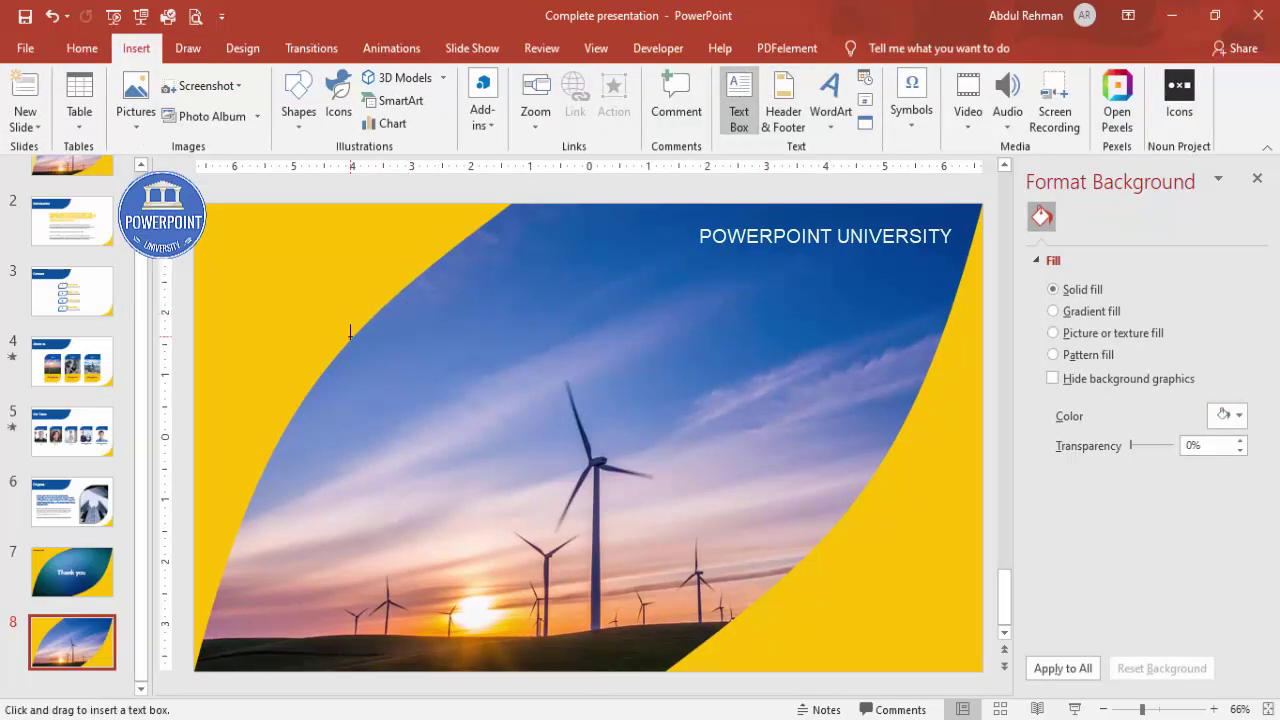
mouse_move(432, 326)
left_mouse_down()
mouse_move(918, 425)
mouse_move(900, 423)
left_mouse_up()
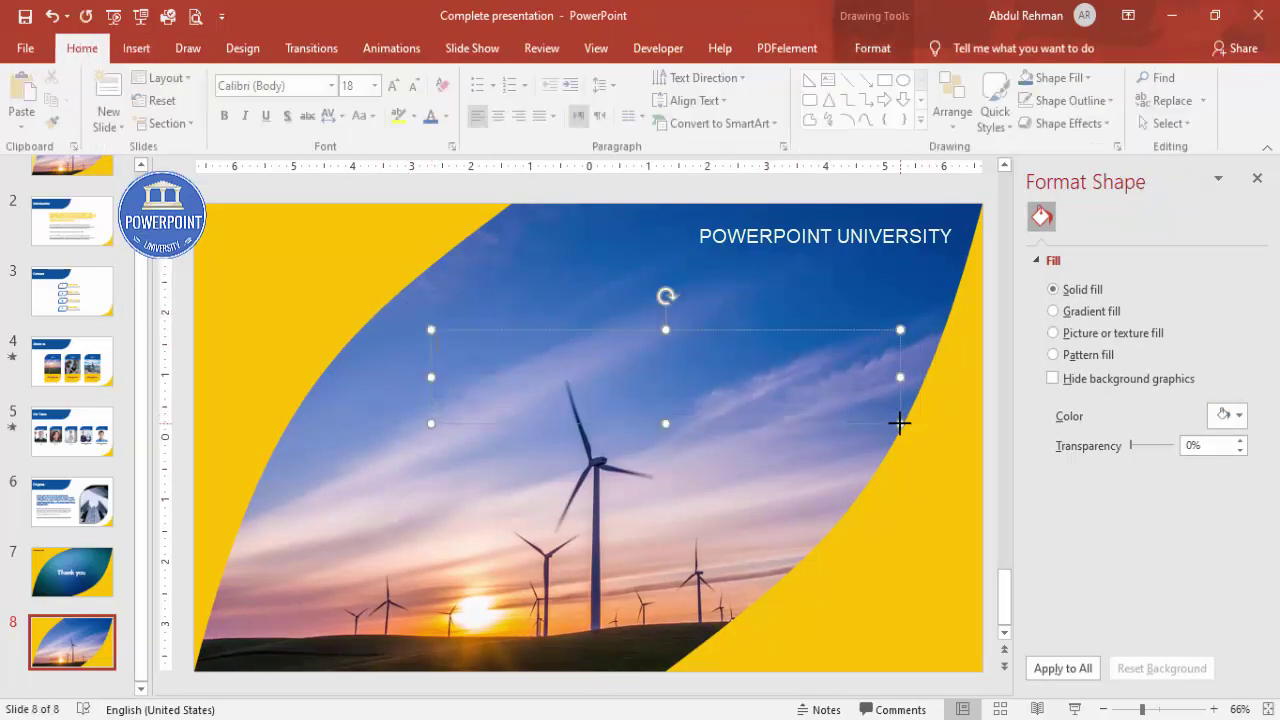
type("PRESEN")
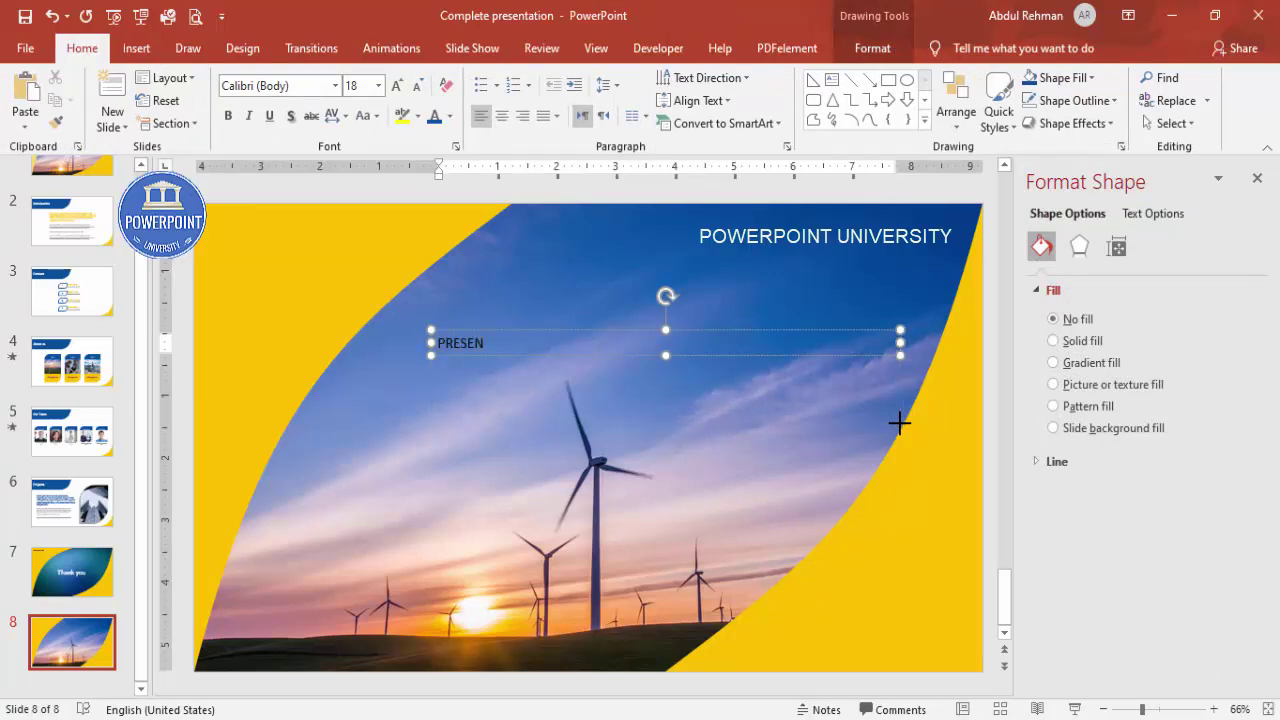
type("TATION")
key("Return")
type("TITLE")
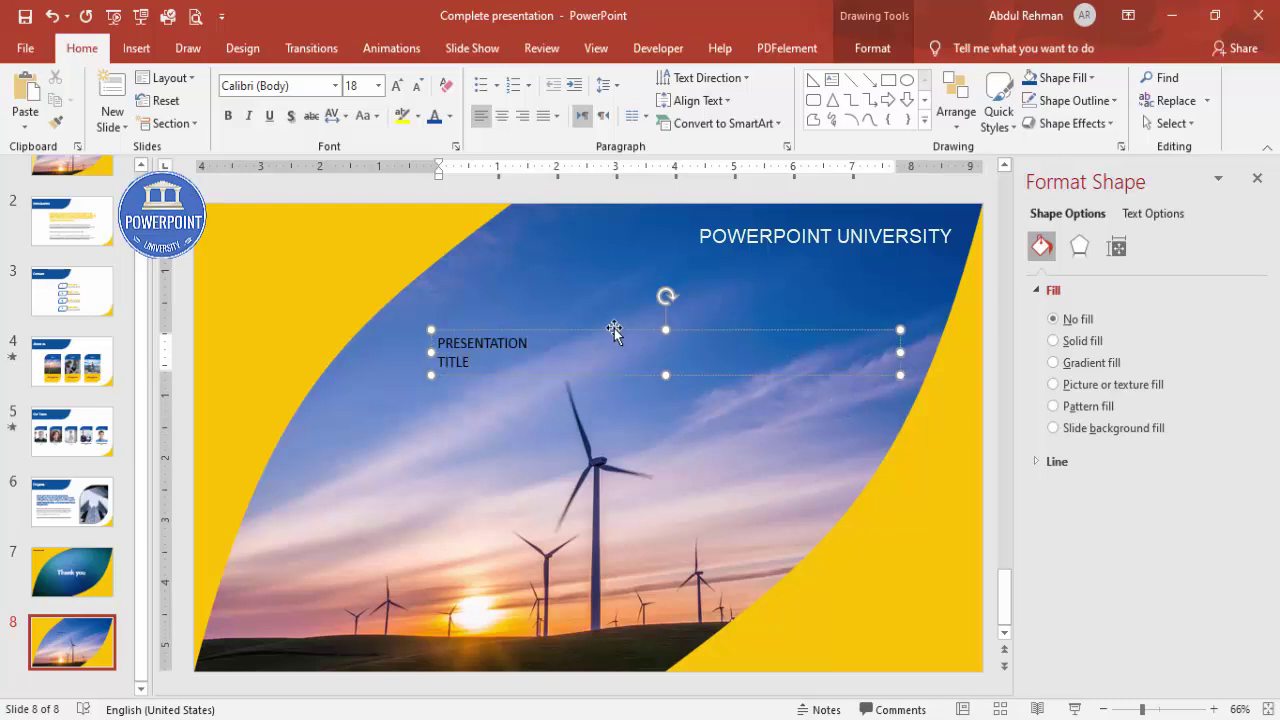
Centre the title text, colour it white and set the font to Roboto
left_click(612, 328)
left_click(502, 116)
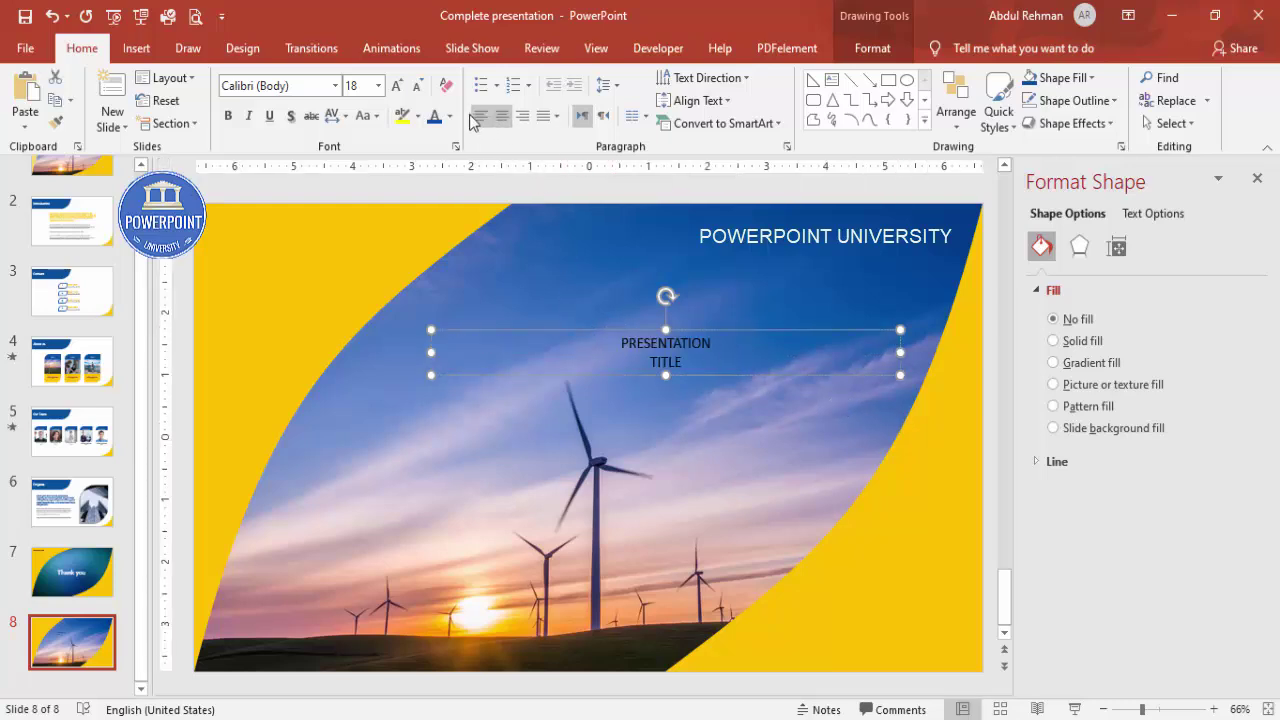
left_click(450, 116)
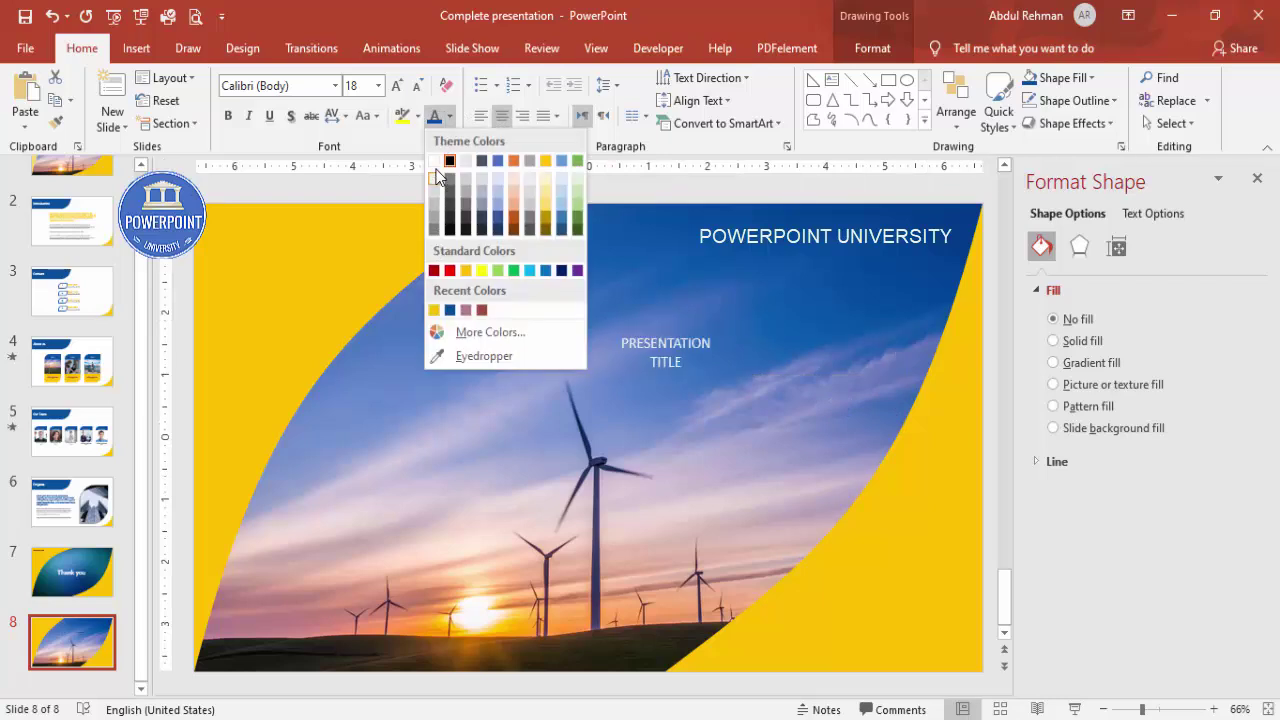
left_click(434, 161)
left_click(300, 86)
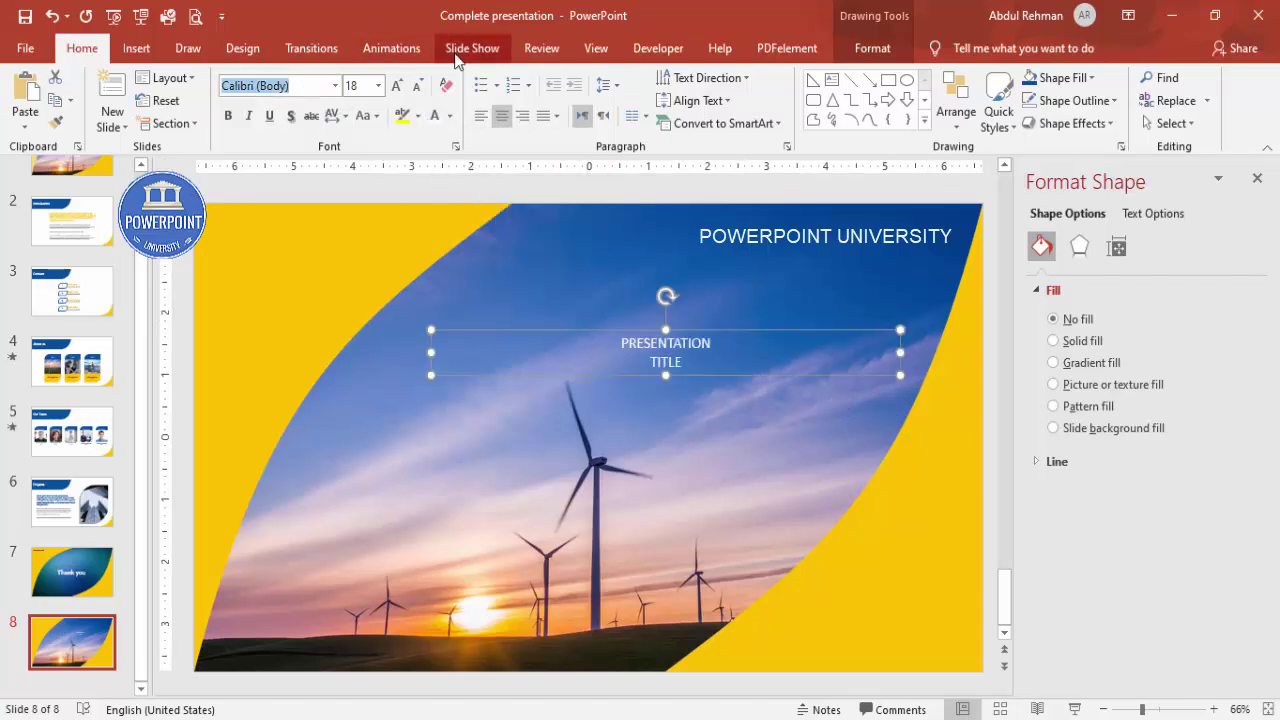
type("Roboto")
key("Return")
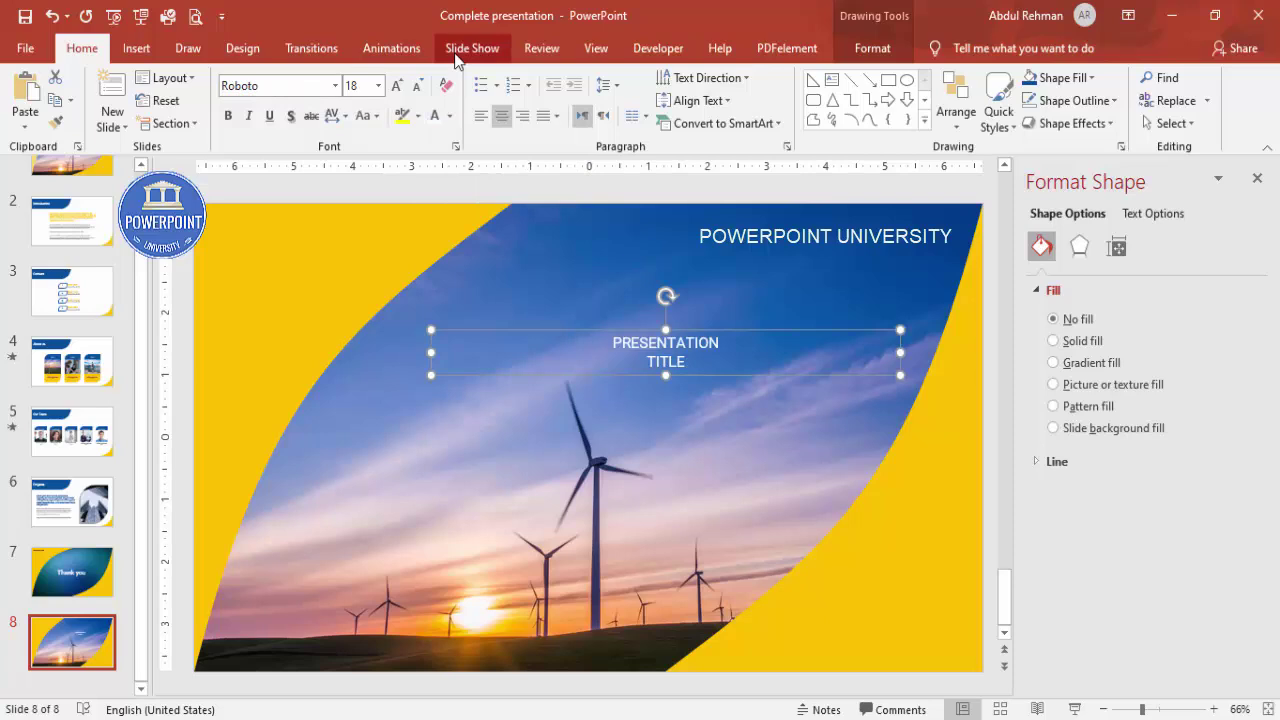
Make the title bold and enlarge it to 80 pt
left_click(228, 115)
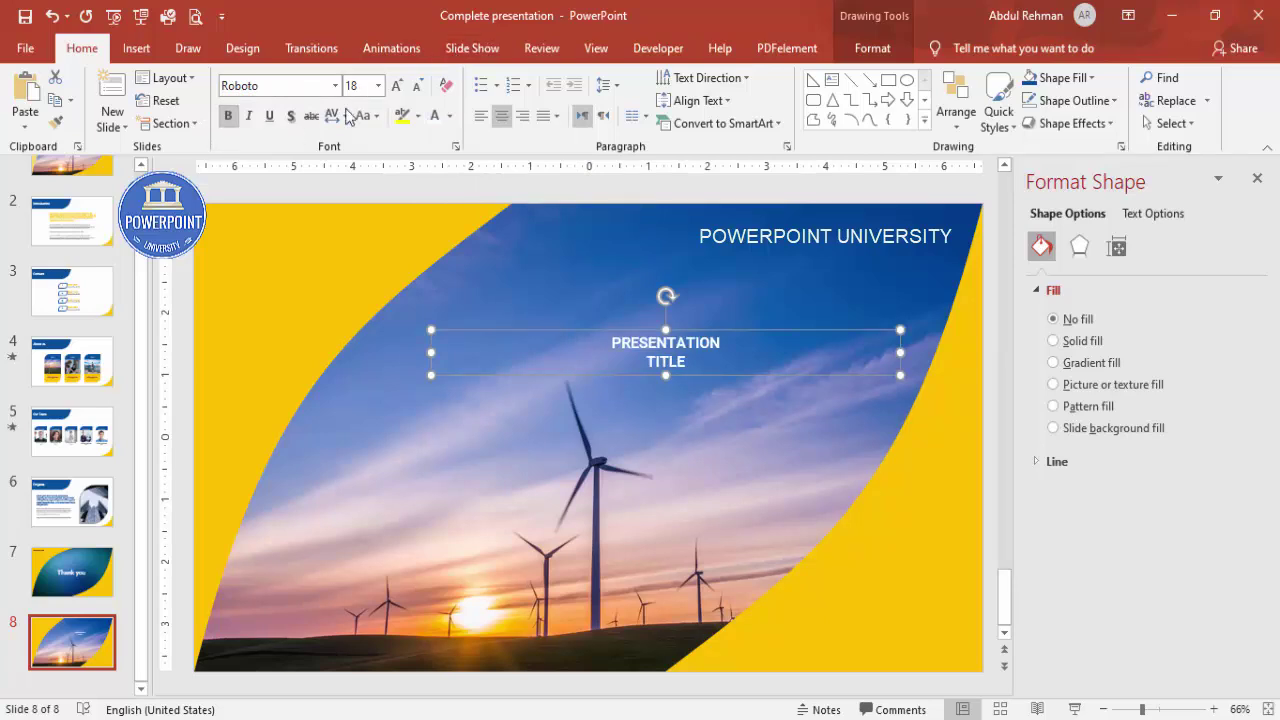
left_click(397, 85)
left_click(397, 85)
left_click(397, 85)
left_click(397, 85)
left_click(397, 85)
left_click(397, 85)
left_click(397, 85)
left_click(397, 85)
left_click(397, 85)
left_click(397, 85)
left_click(397, 85)
left_click(397, 85)
left_click(397, 85)
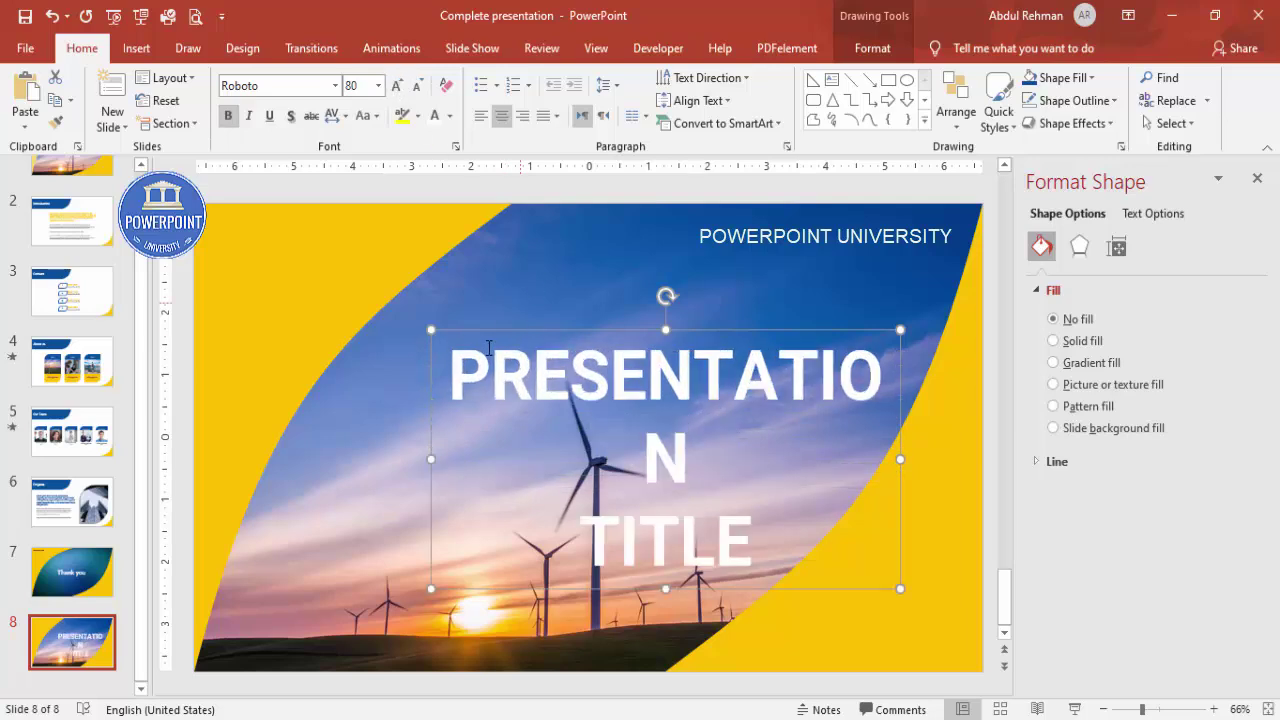
Widen the title box and centre it over the turbine photo
left_click_drag(431, 462, 349, 470)
left_click_drag(776, 333, 748, 347)
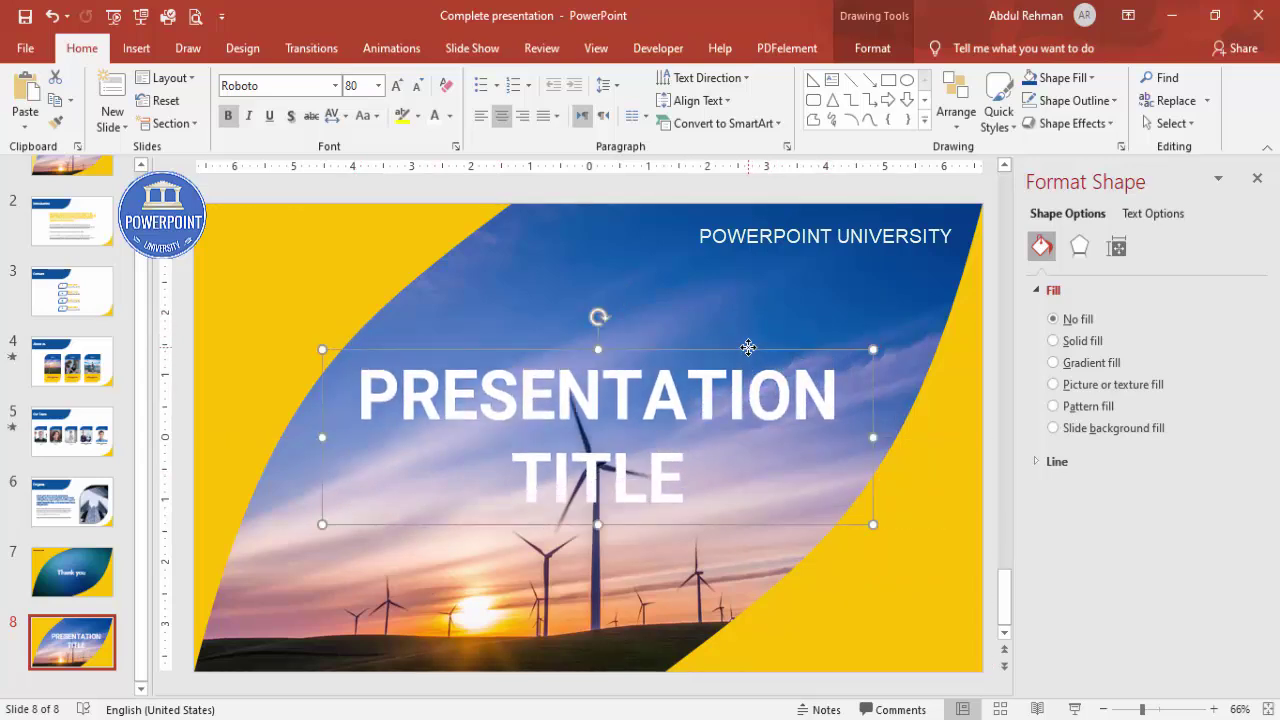
left_click(744, 207)
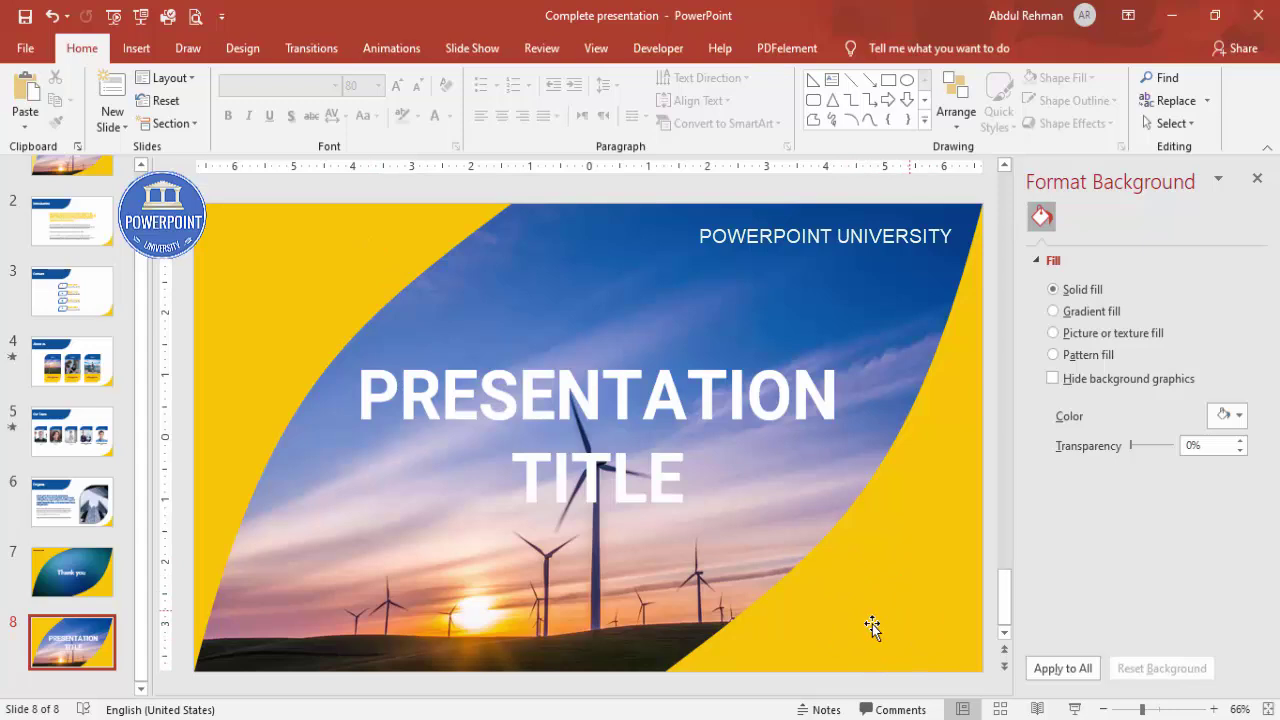
Add a 'Company name' text box in the top-left corner beside the logo
left_click(137, 48)
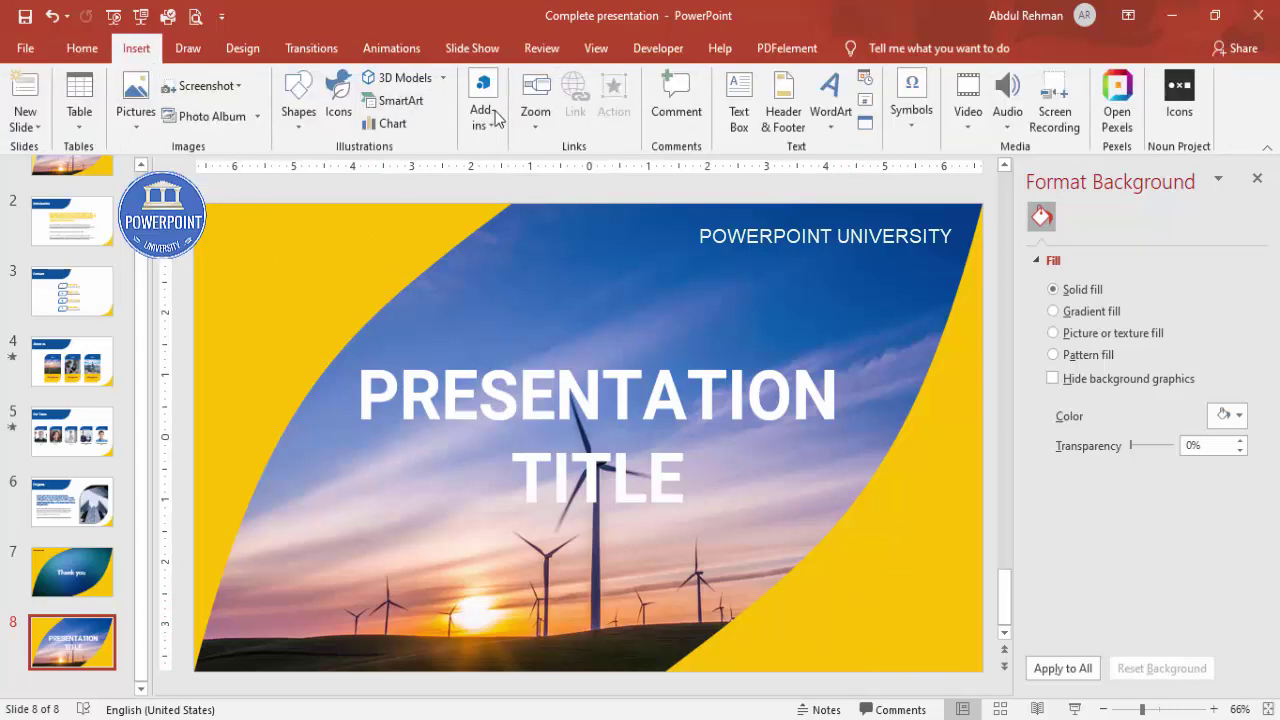
left_click(739, 110)
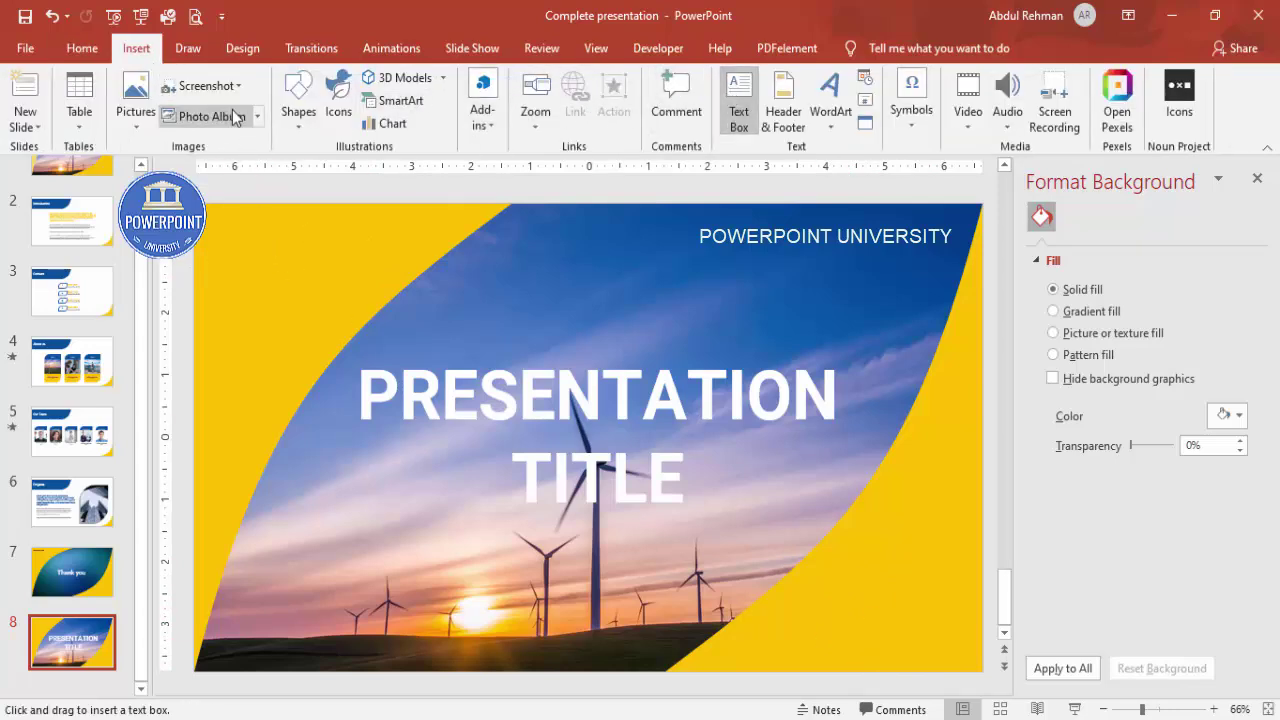
left_click_drag(222, 235, 373, 276)
type("Com")
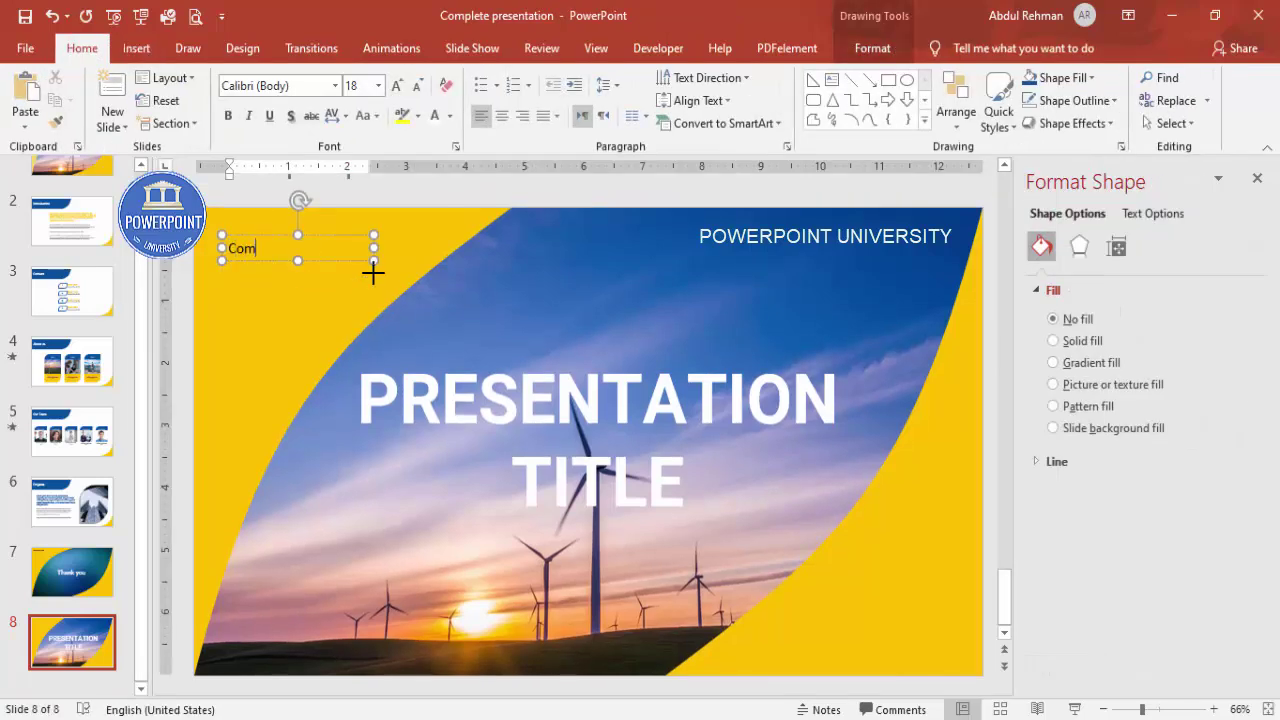
type("pany name")
left_click_drag(323, 231, 307, 216)
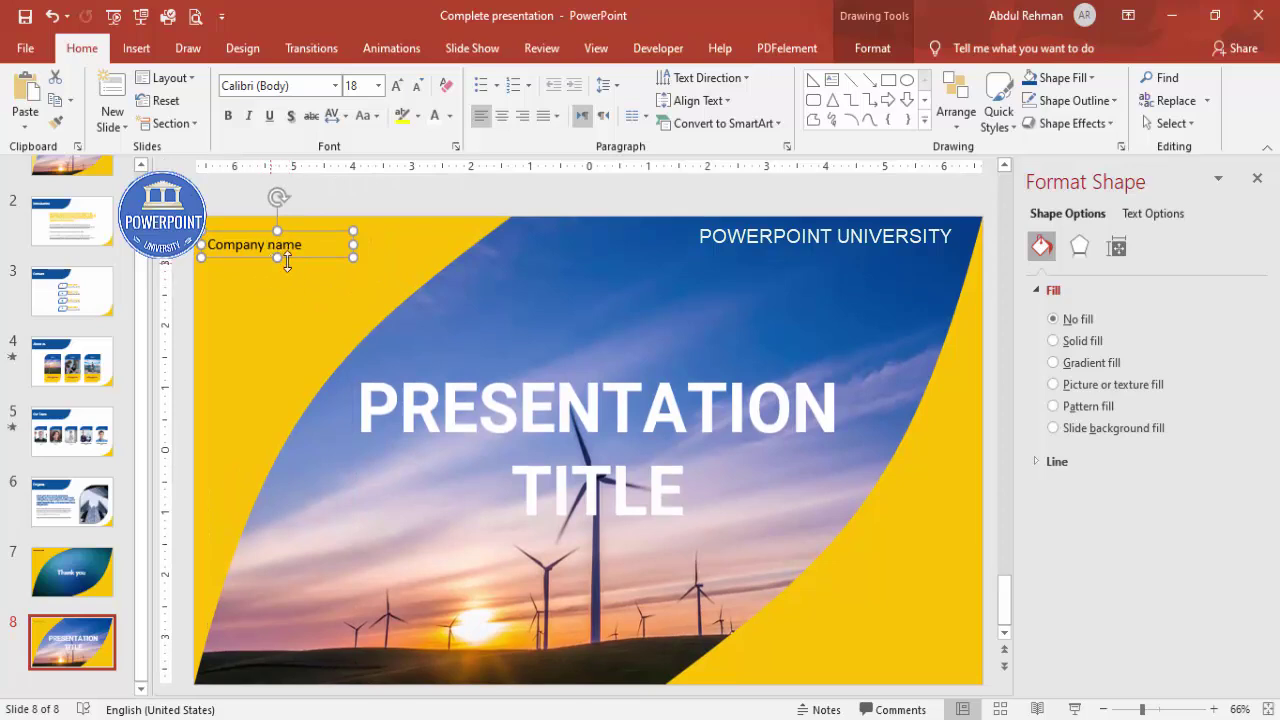
left_click(655, 198)
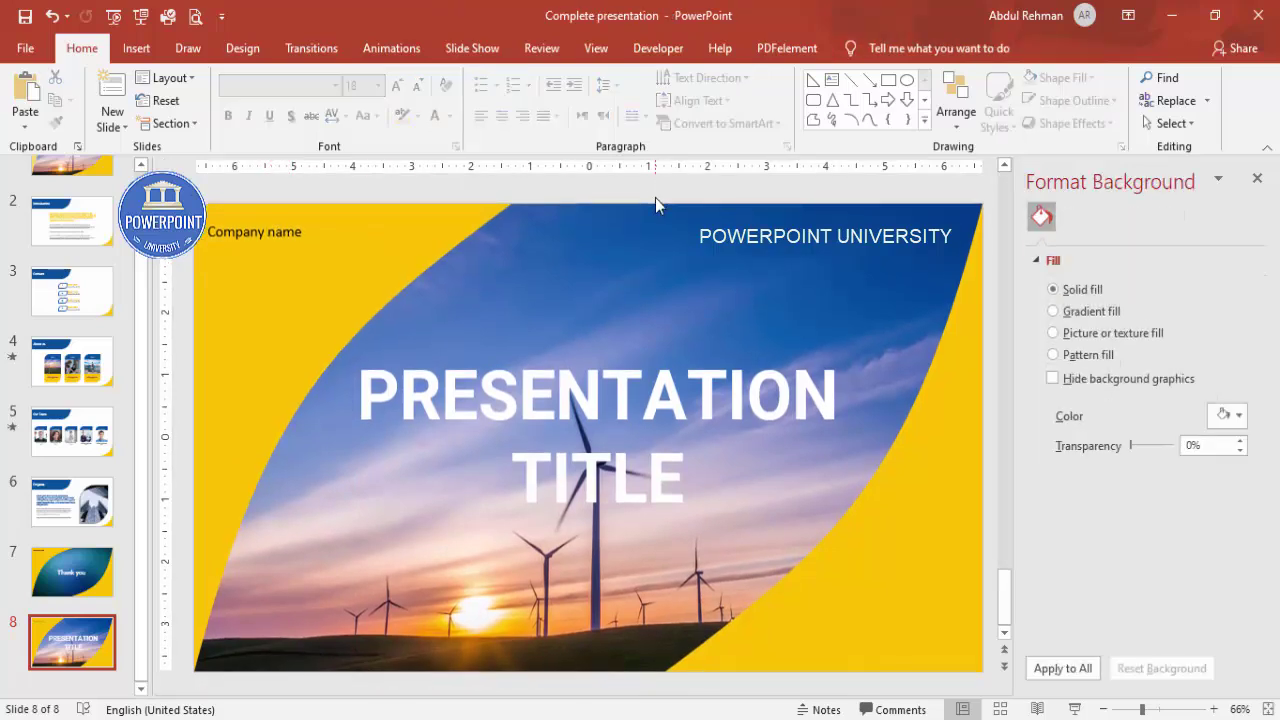